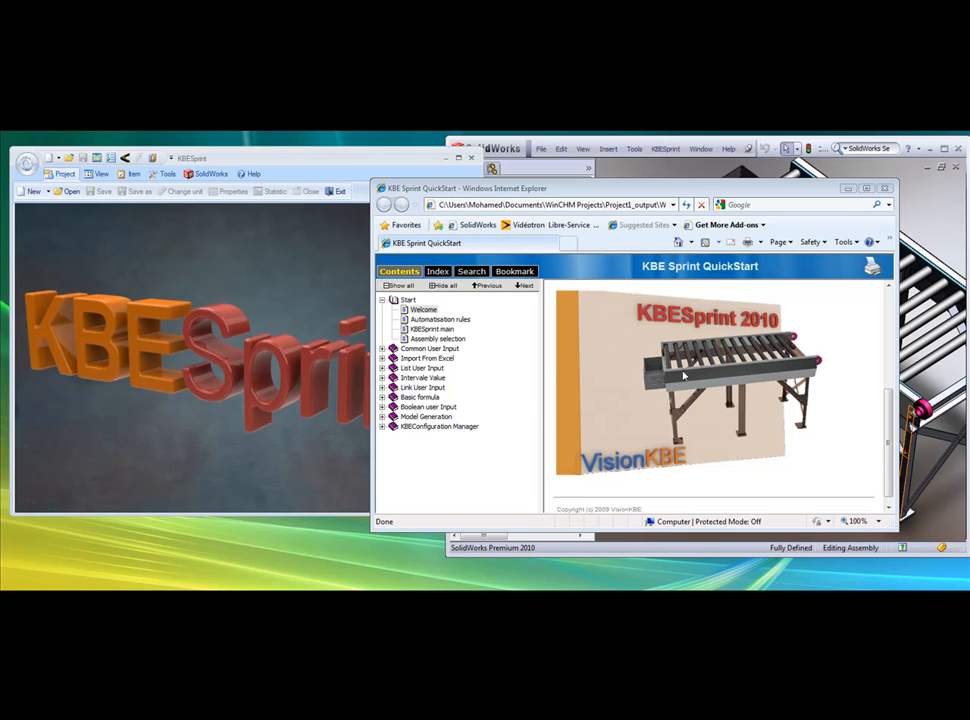
Step: Examine the conveyor image and property table on the Automatisation rules help page, including default and possible values, and close the help window
click(441, 322)
scroll(724, 396, down, 10)
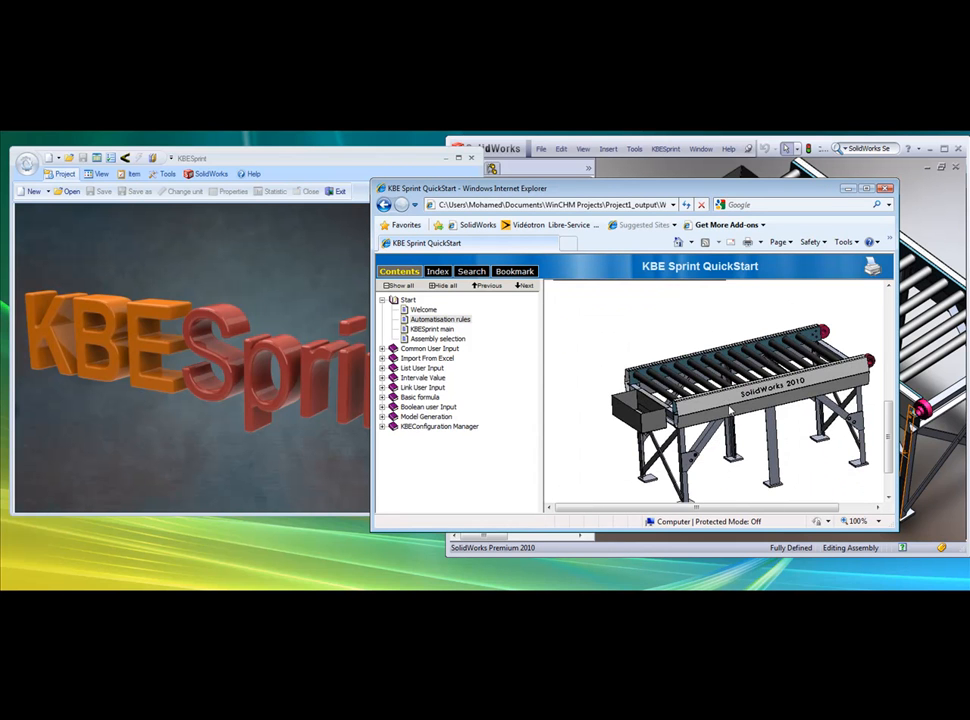
scroll(731, 405, down, 1)
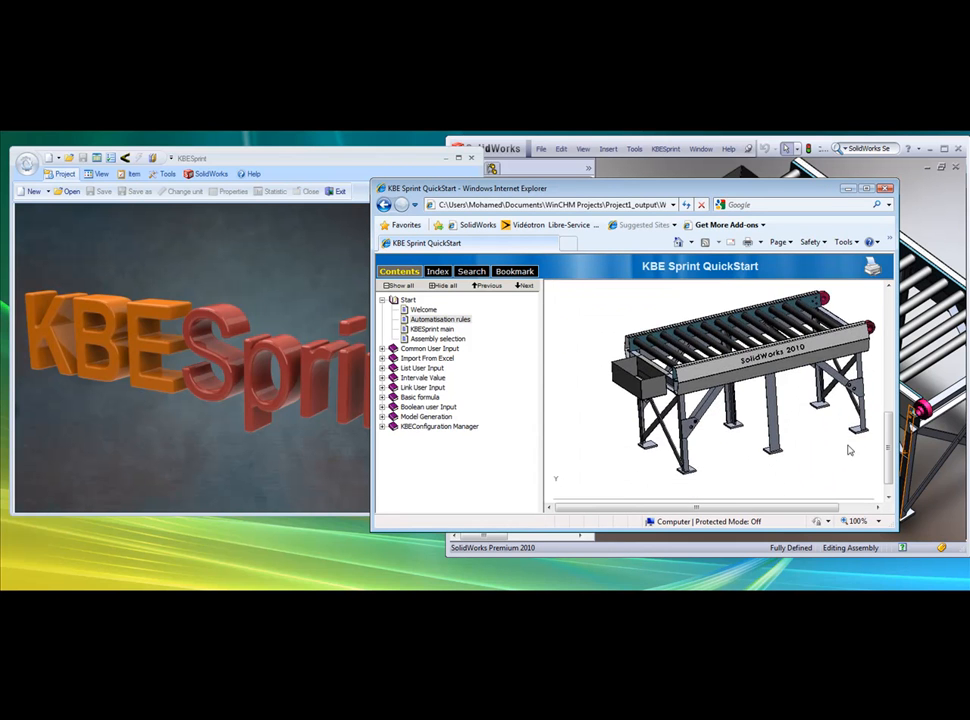
scroll(743, 364, up, 5)
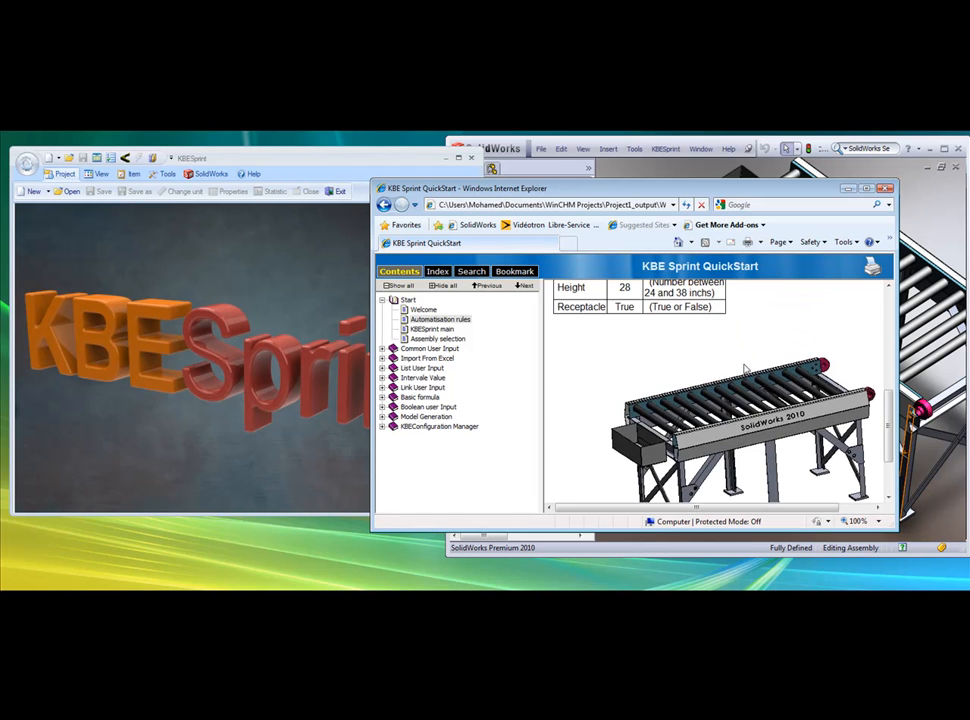
scroll(743, 364, up, 1)
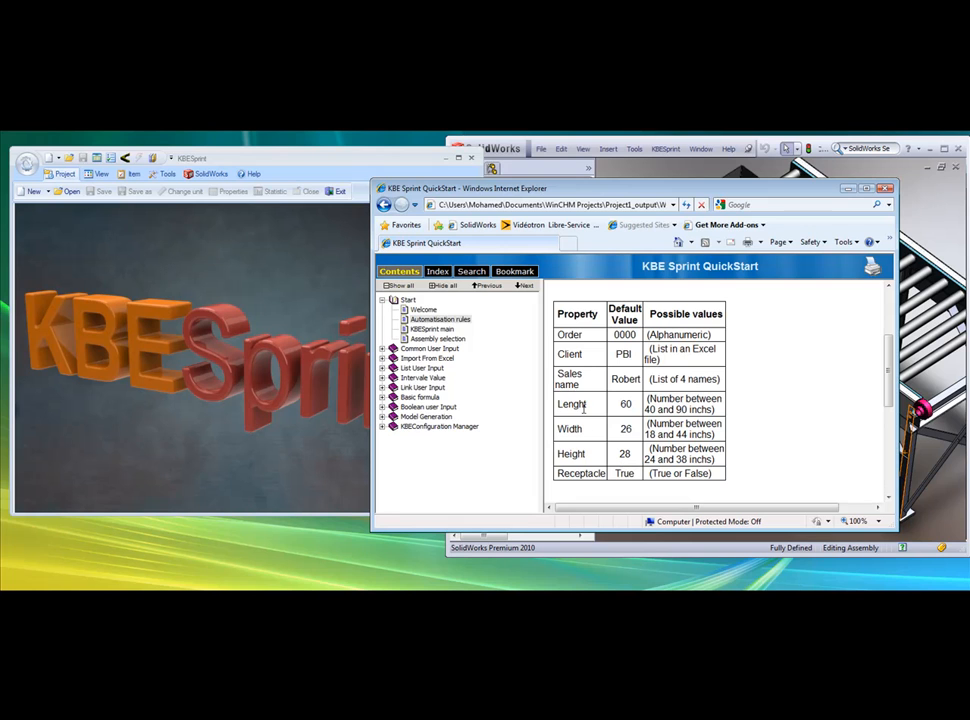
double_click(563, 353)
drag(568, 354, 595, 405)
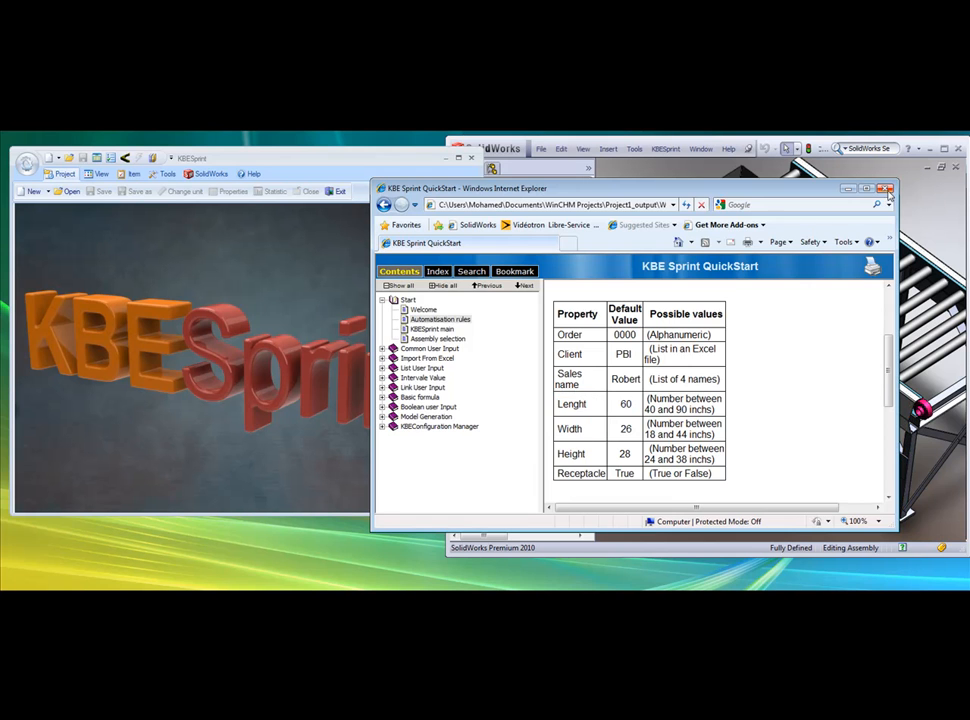
click(886, 190)
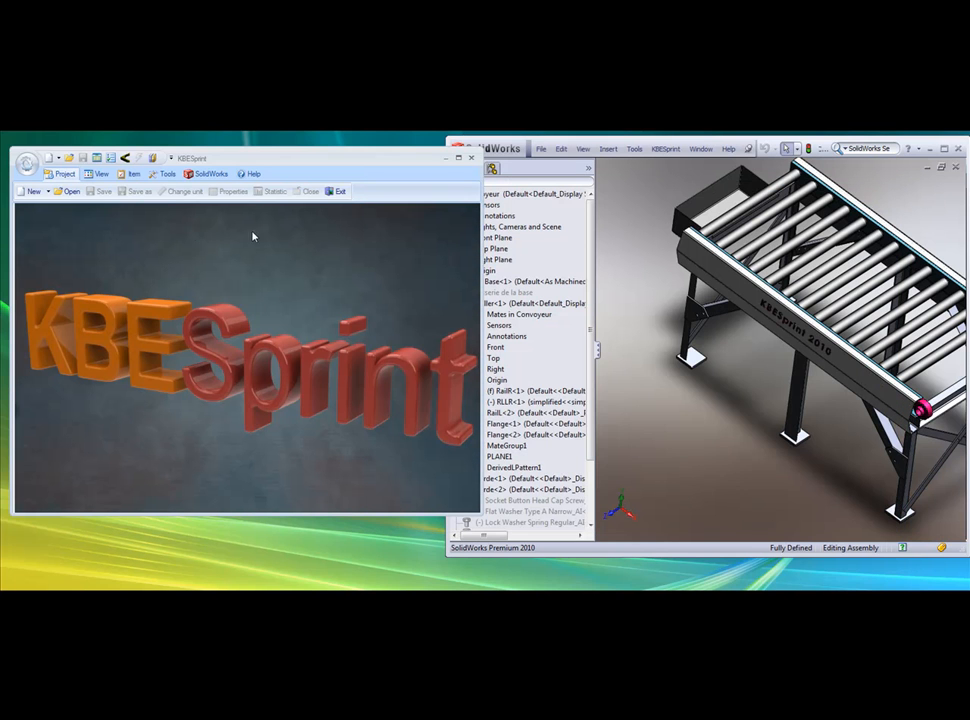
Step: Create a new project from the Convoyeur assembly and expand its component tree, including the Roller-1 subassembly
click(48, 194)
click(55, 206)
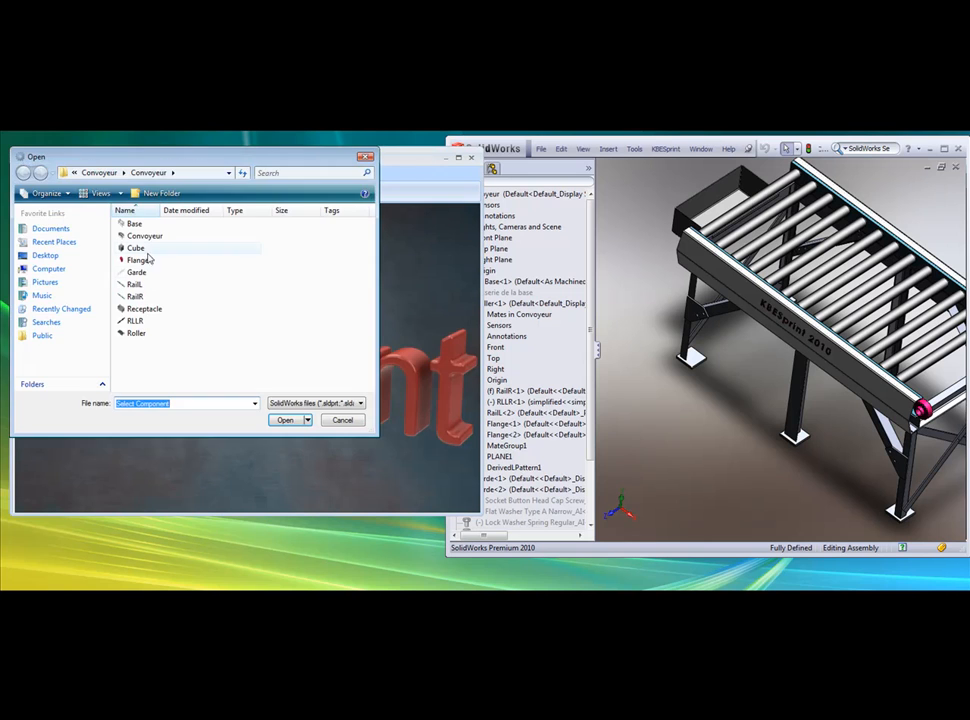
double_click(145, 237)
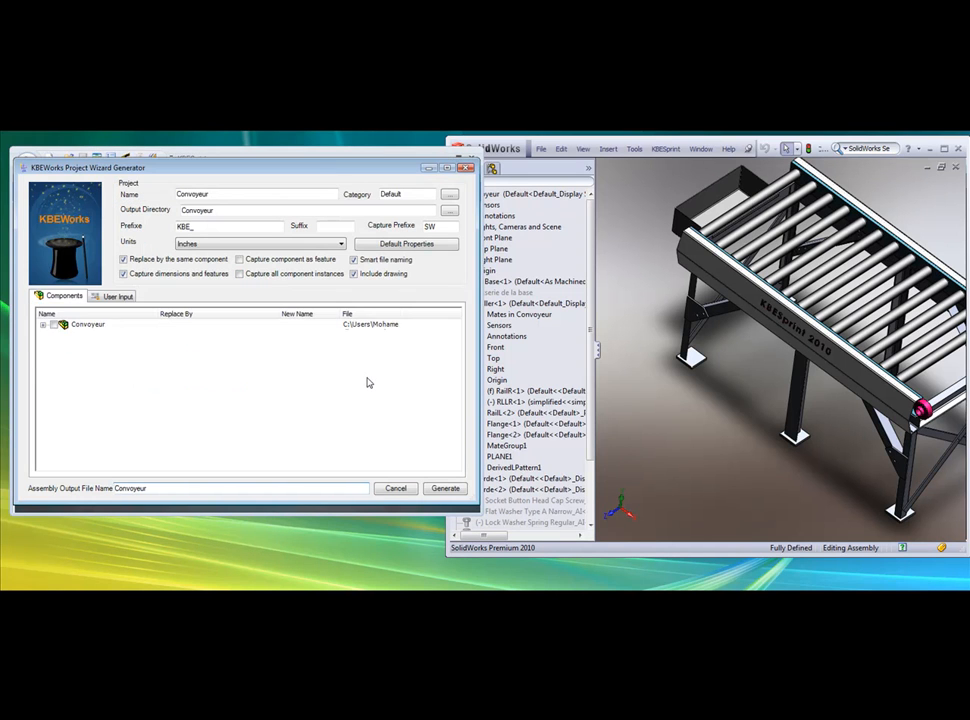
click(43, 324)
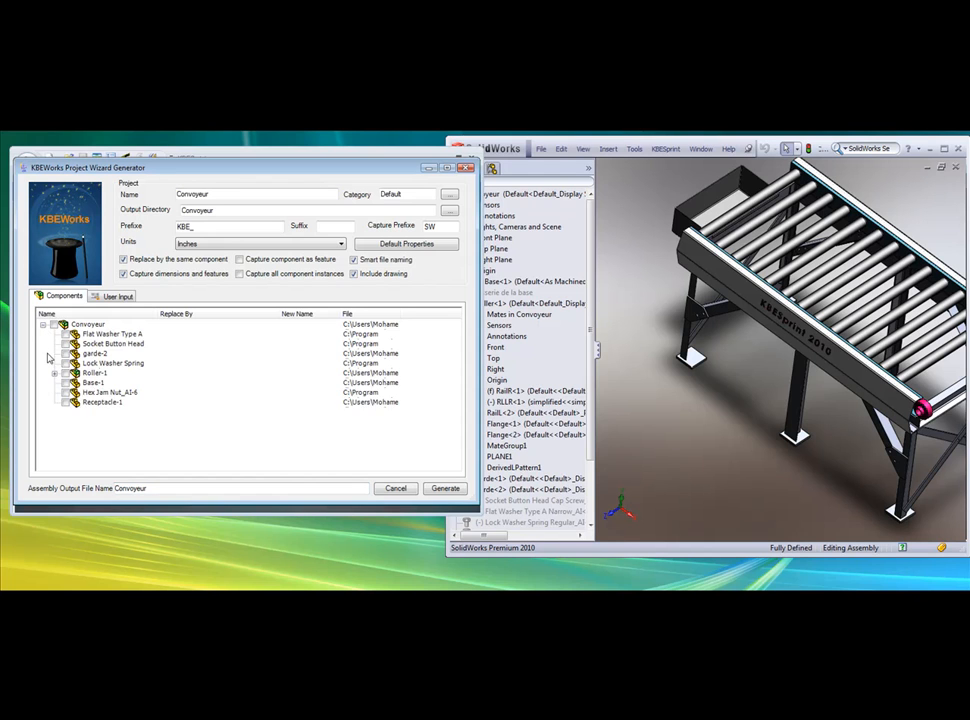
click(54, 372)
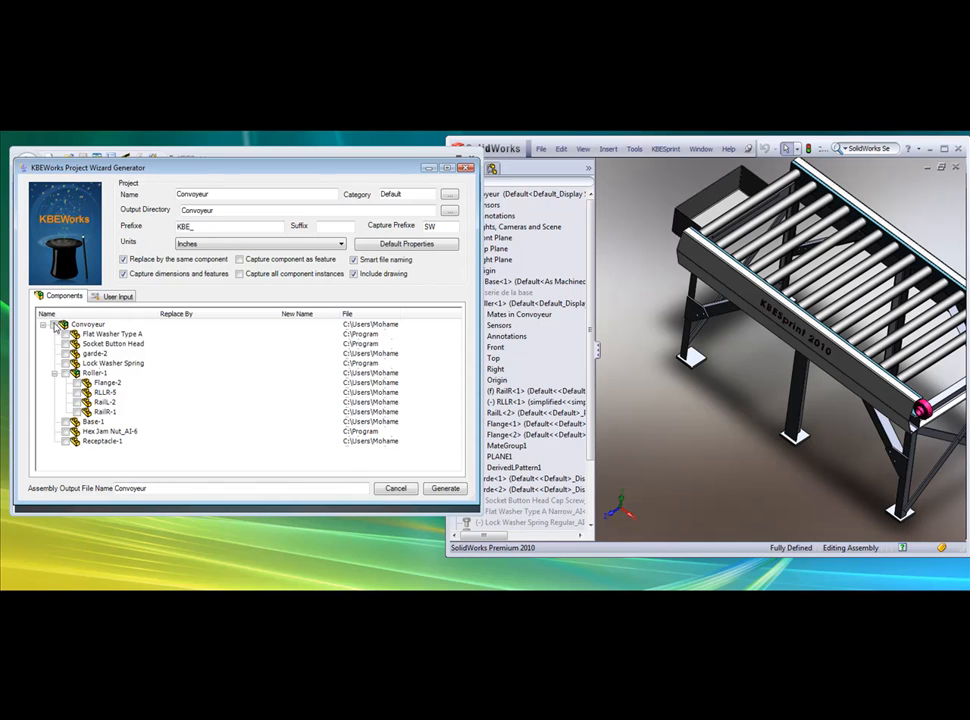
Step: Capture the Convoyeur assembly's SWClient property and add a Client text user input with List as its allowed validation type
click(54, 325)
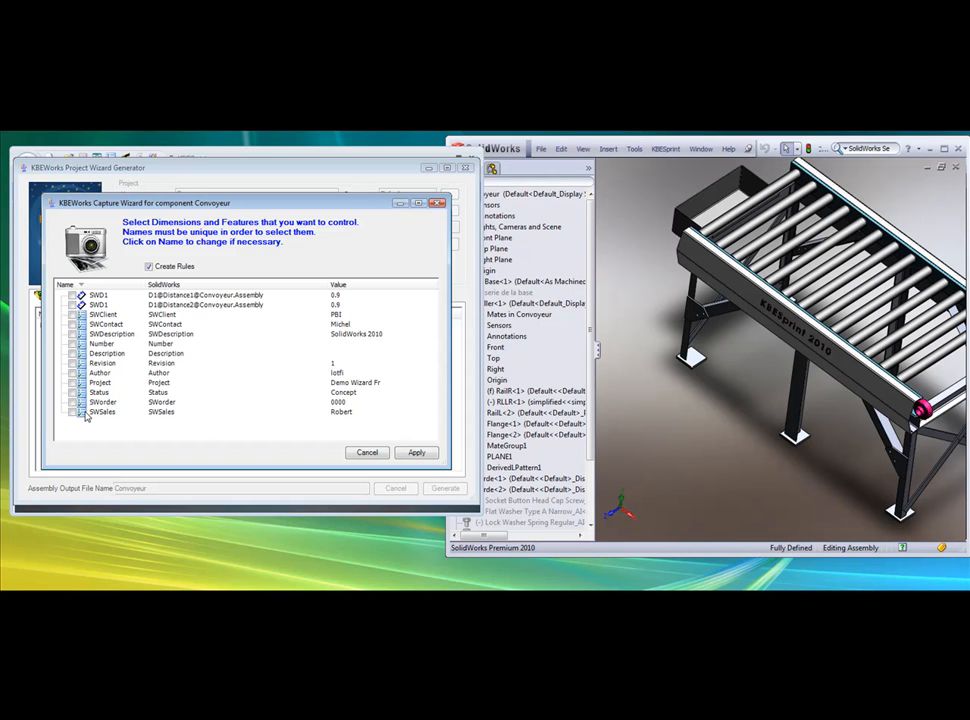
click(70, 315)
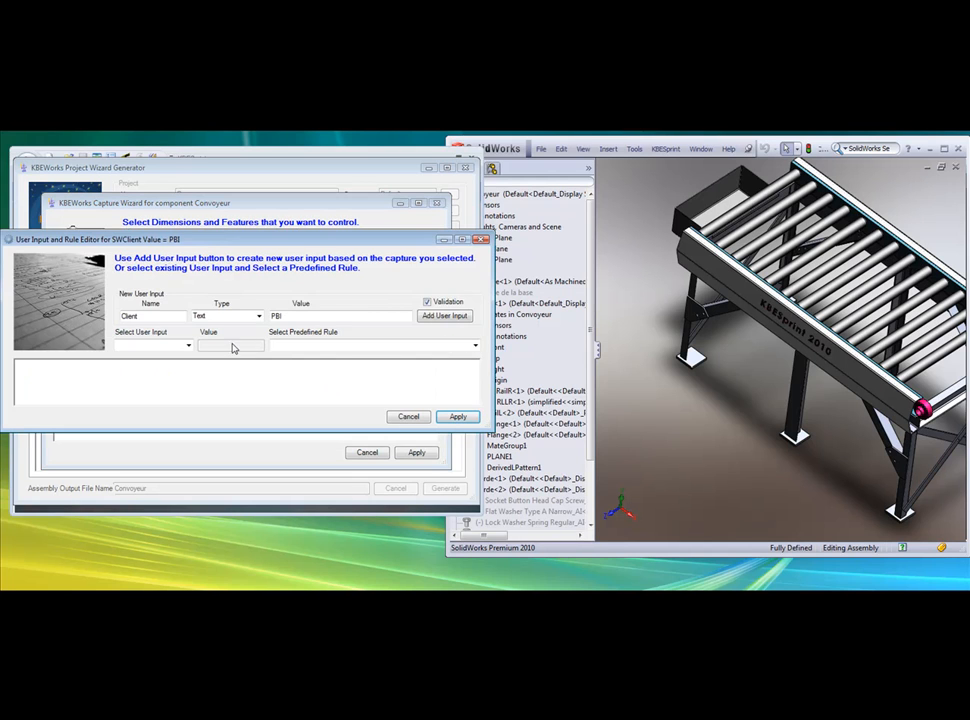
click(444, 316)
click(479, 333)
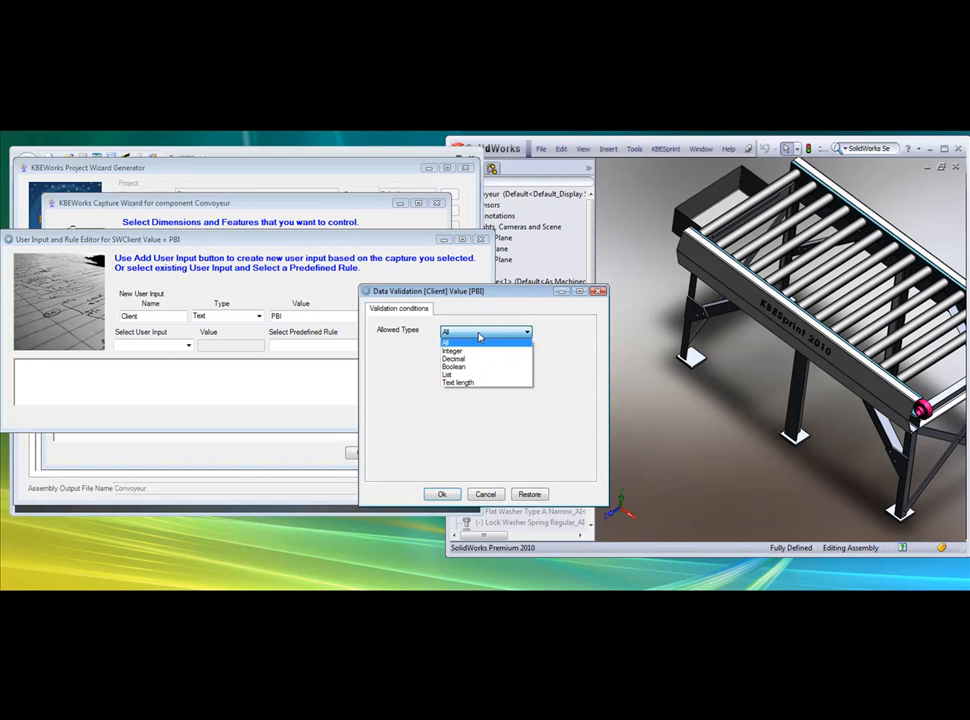
click(455, 374)
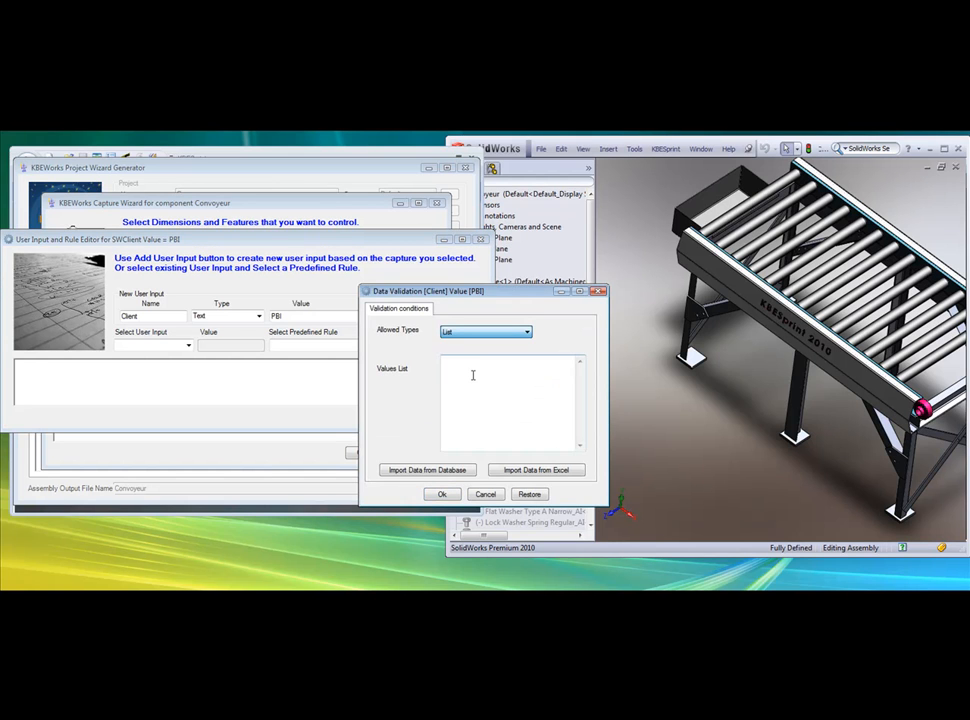
Step: Import the CompanyName column from Excel as the Client value list and apply the UserInput rule to SWClient
click(537, 469)
double_click(487, 389)
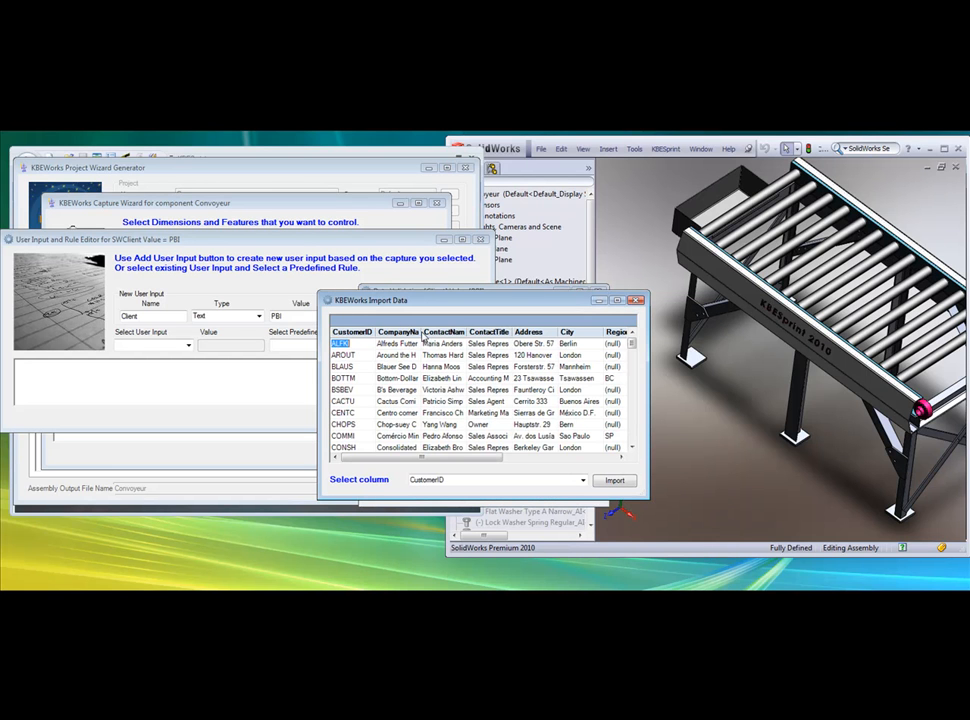
drag(421, 331, 469, 331)
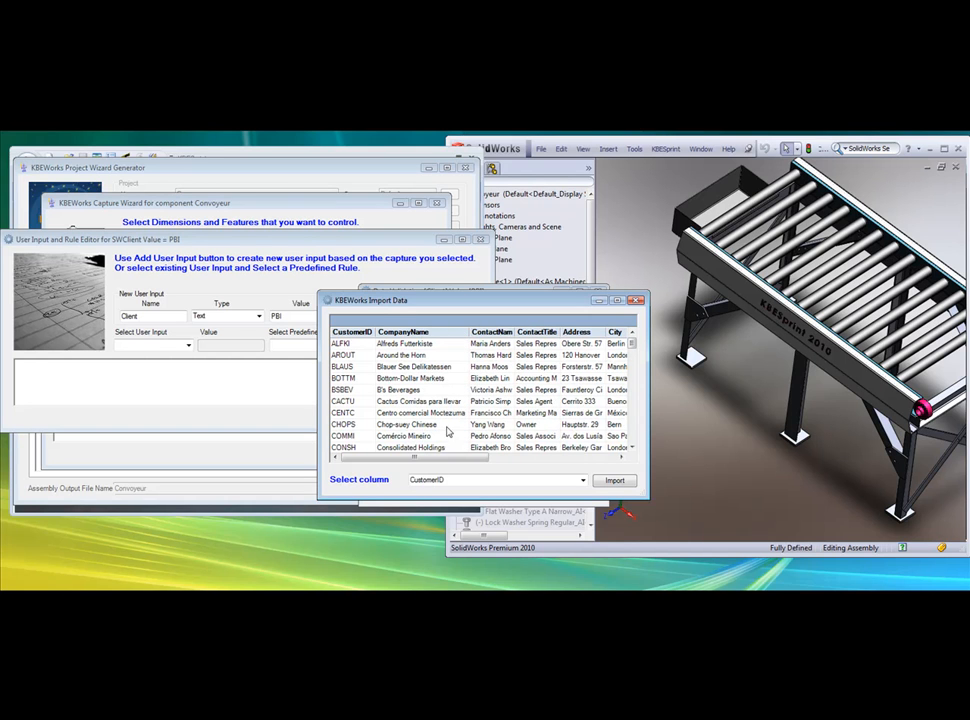
click(583, 480)
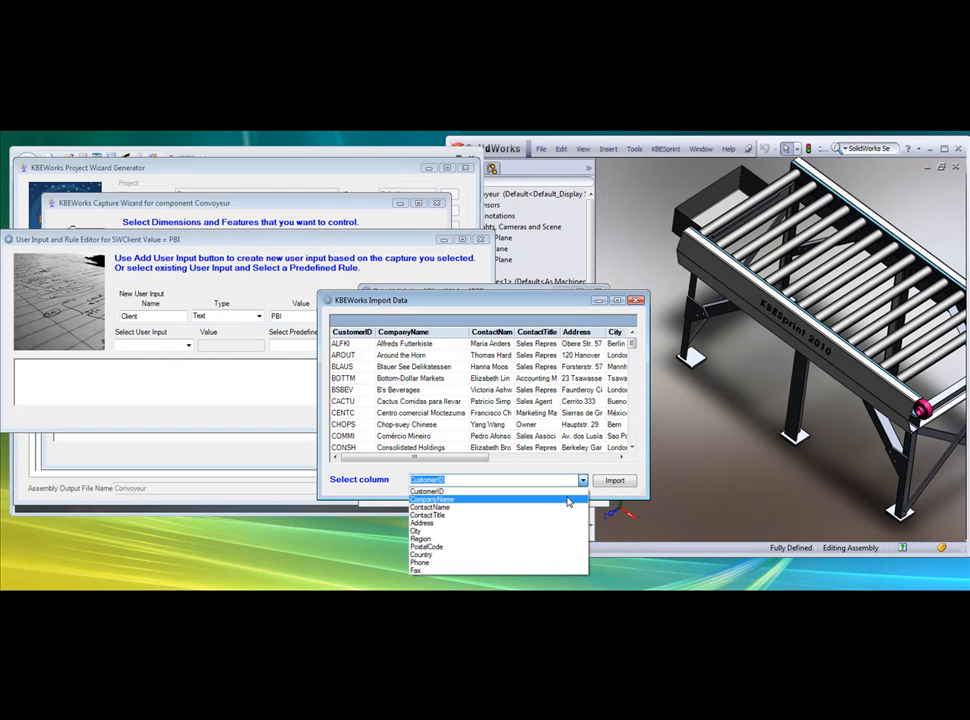
click(578, 501)
click(614, 480)
click(447, 495)
click(537, 559)
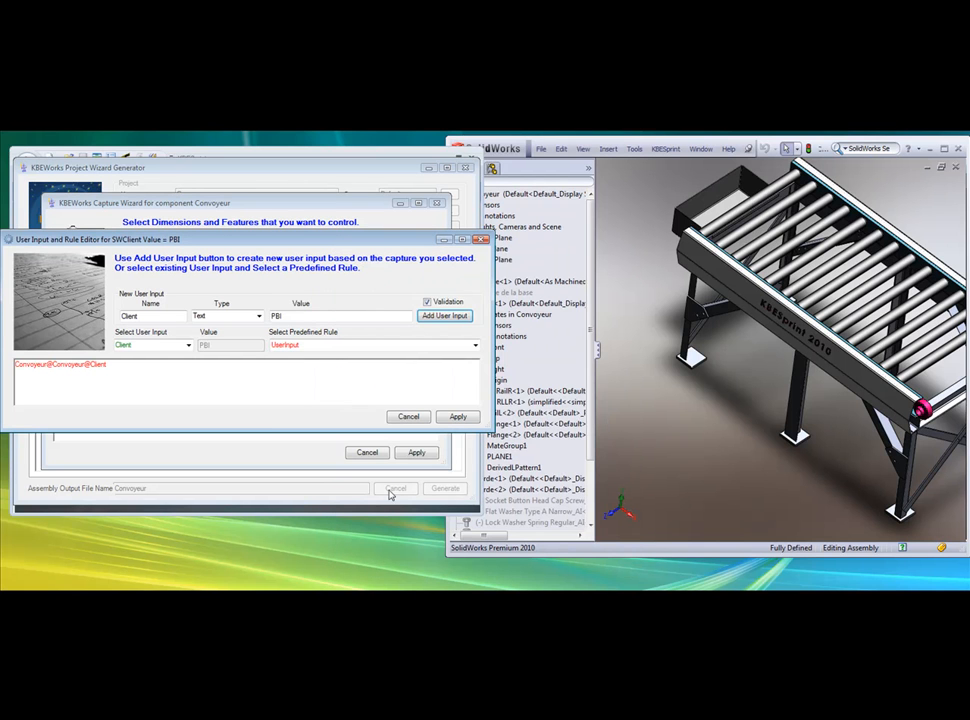
click(458, 417)
click(417, 451)
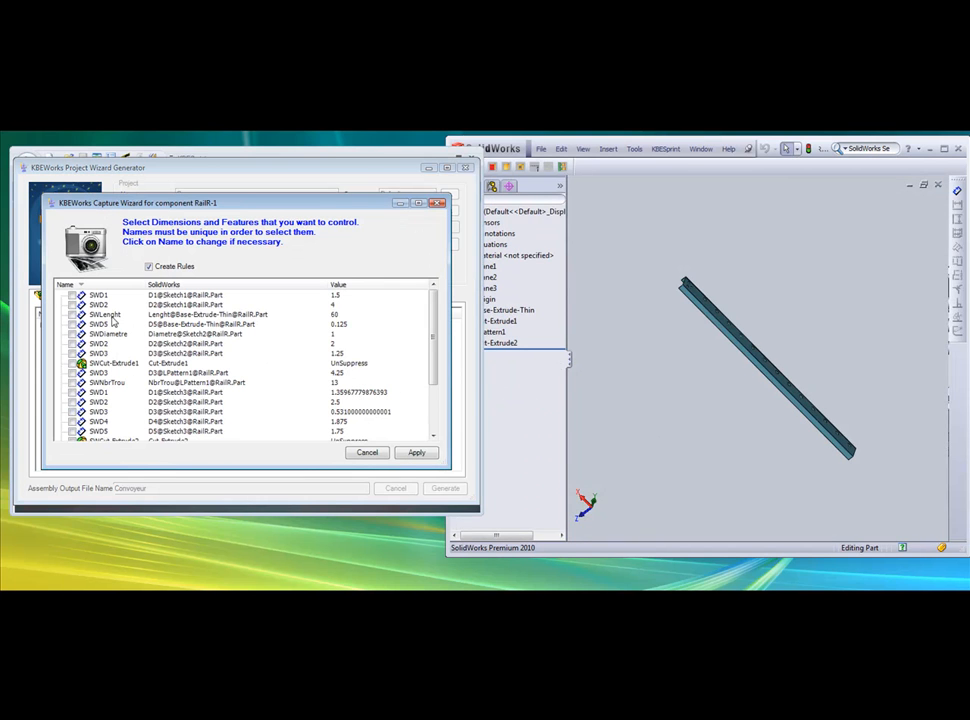
Step: Capture RailR-1's SWLenght dimension and drive it with a new decimal user input Lenght, validated between 40 and 90
click(74, 315)
click(144, 315)
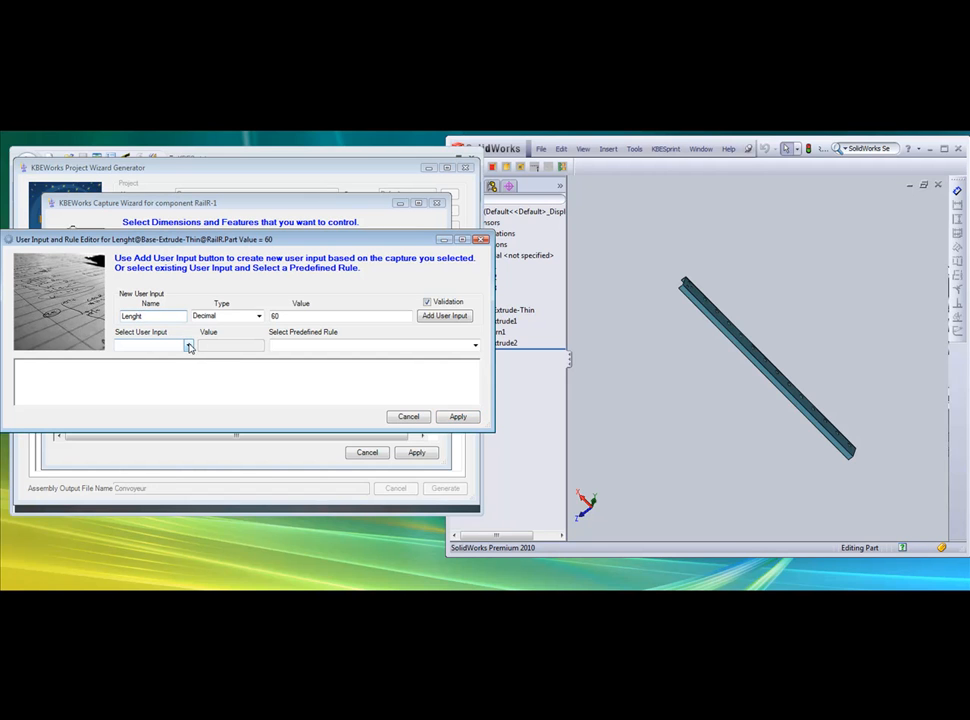
click(444, 316)
click(470, 372)
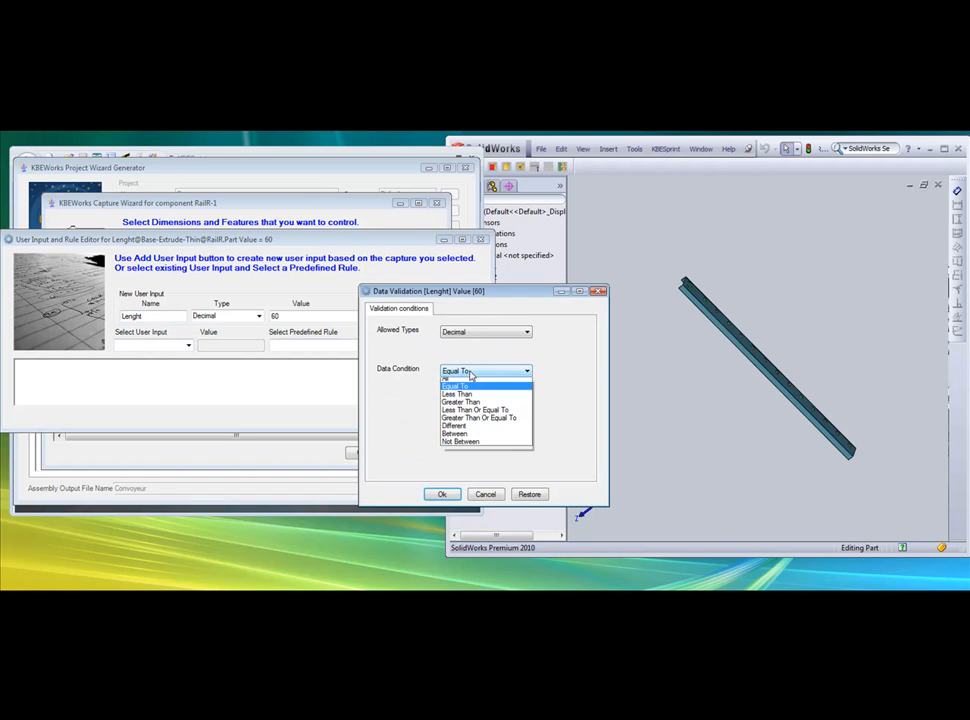
click(476, 438)
click(480, 390)
text(40)
key(Tab)
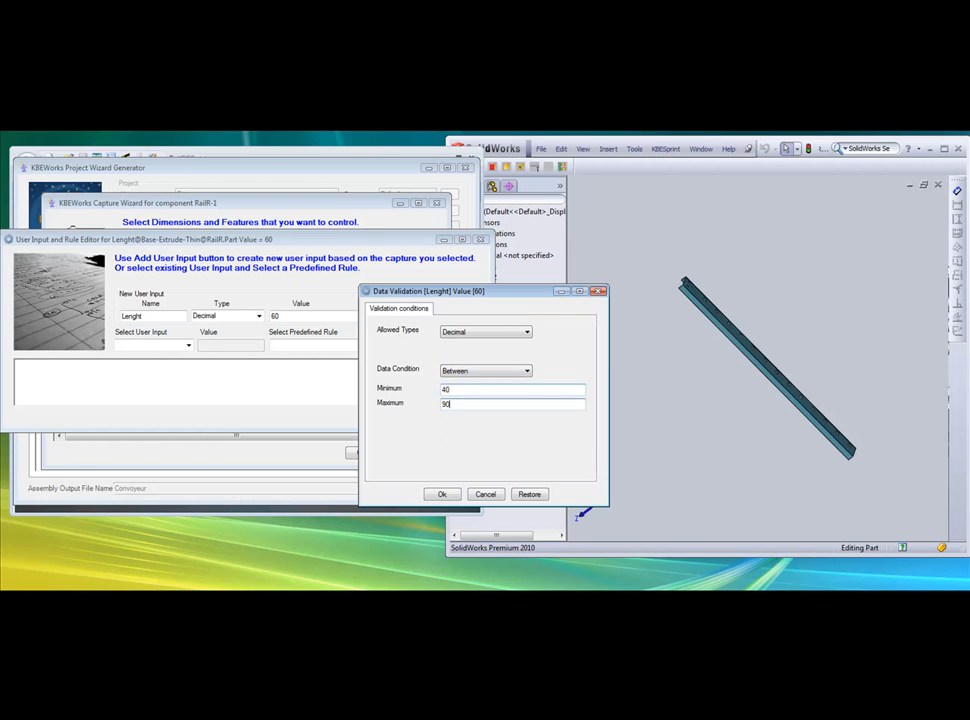
click(441, 494)
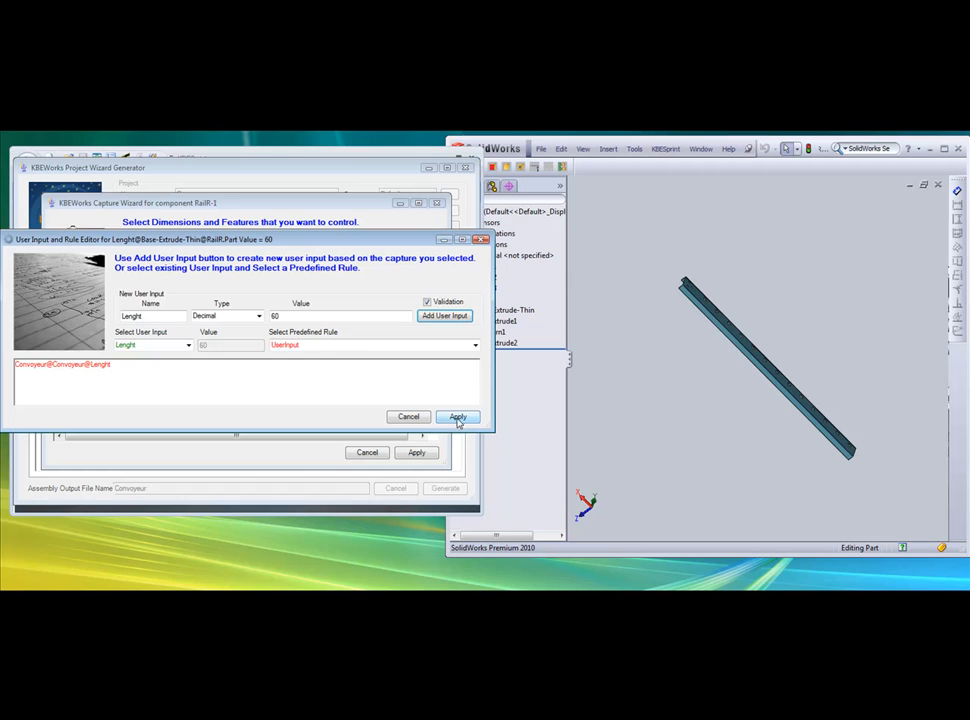
click(457, 417)
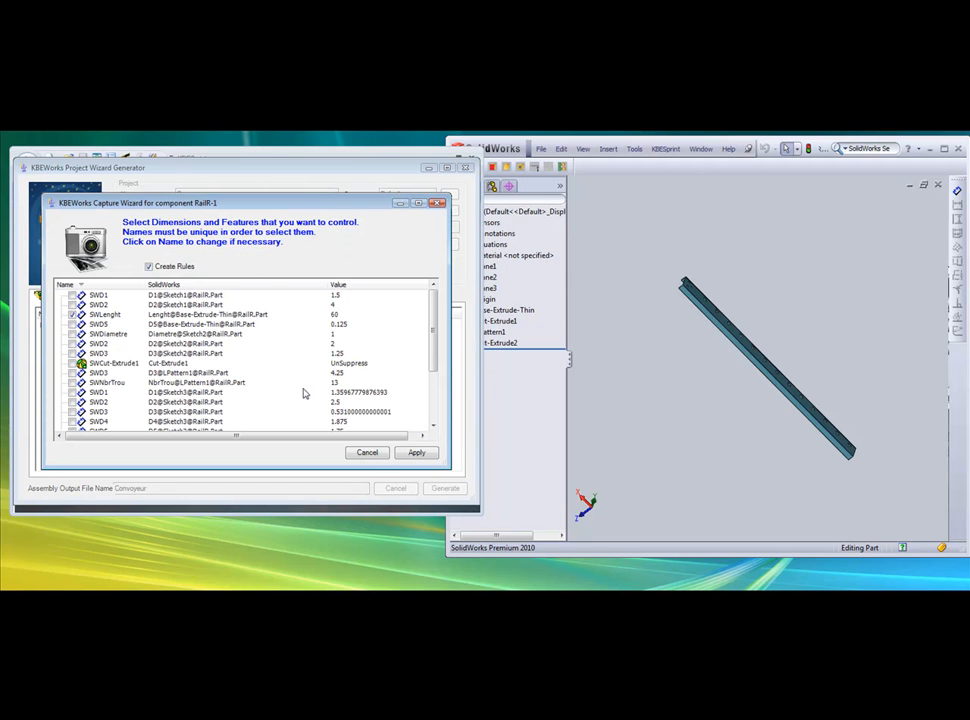
click(415, 453)
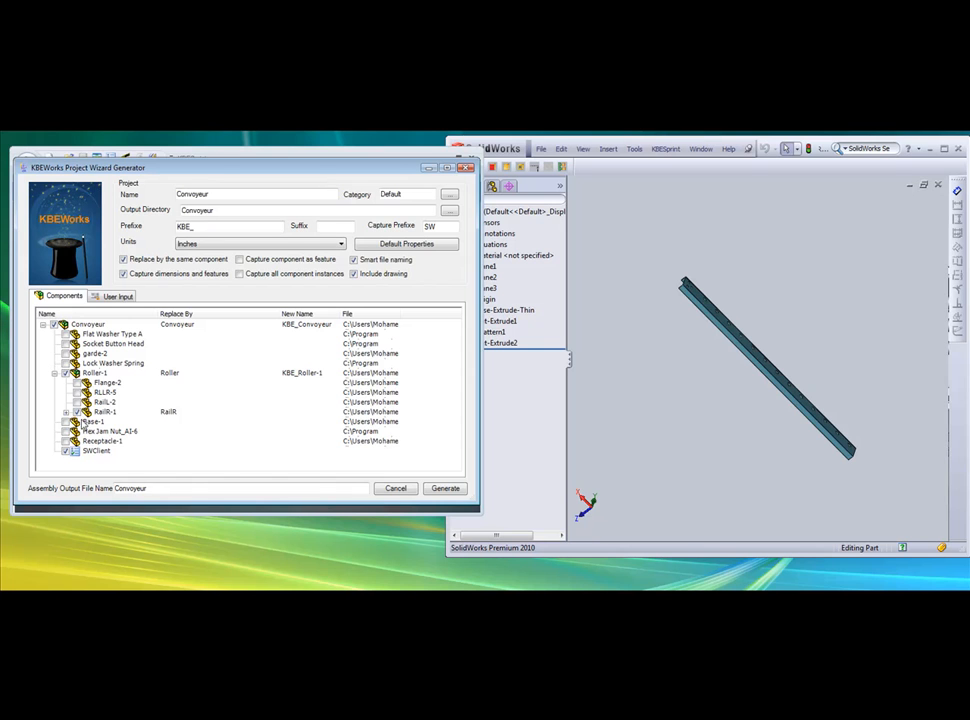
Step: Capture RailL-2's SWLenght dimension and link it to the existing Lenght user input with the UserInput rule
click(77, 402)
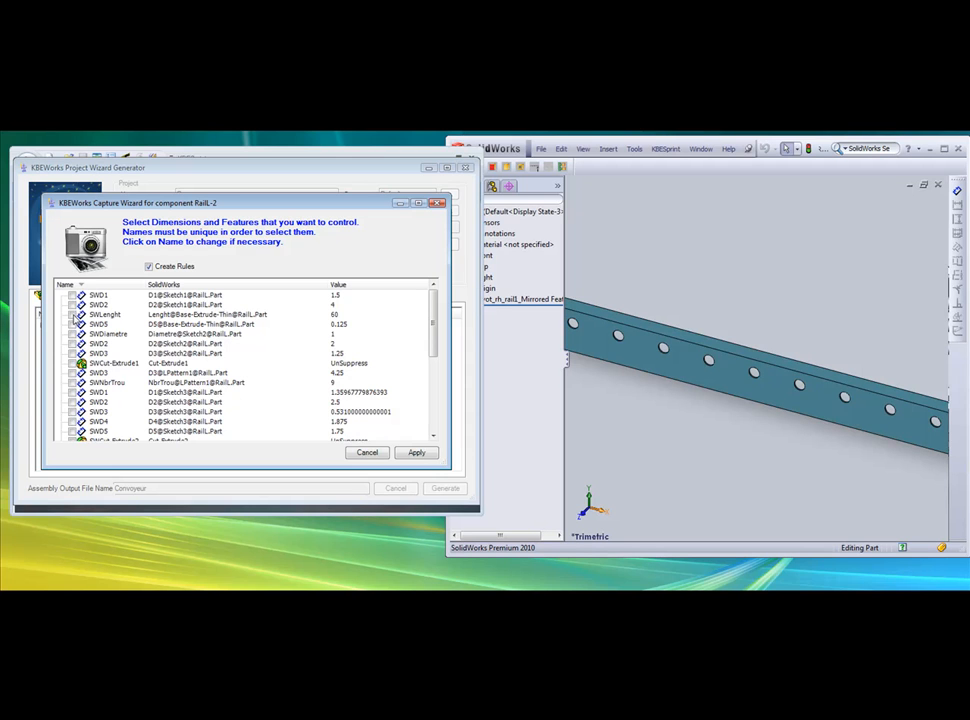
click(75, 316)
click(186, 345)
click(177, 375)
click(475, 345)
click(460, 354)
click(457, 417)
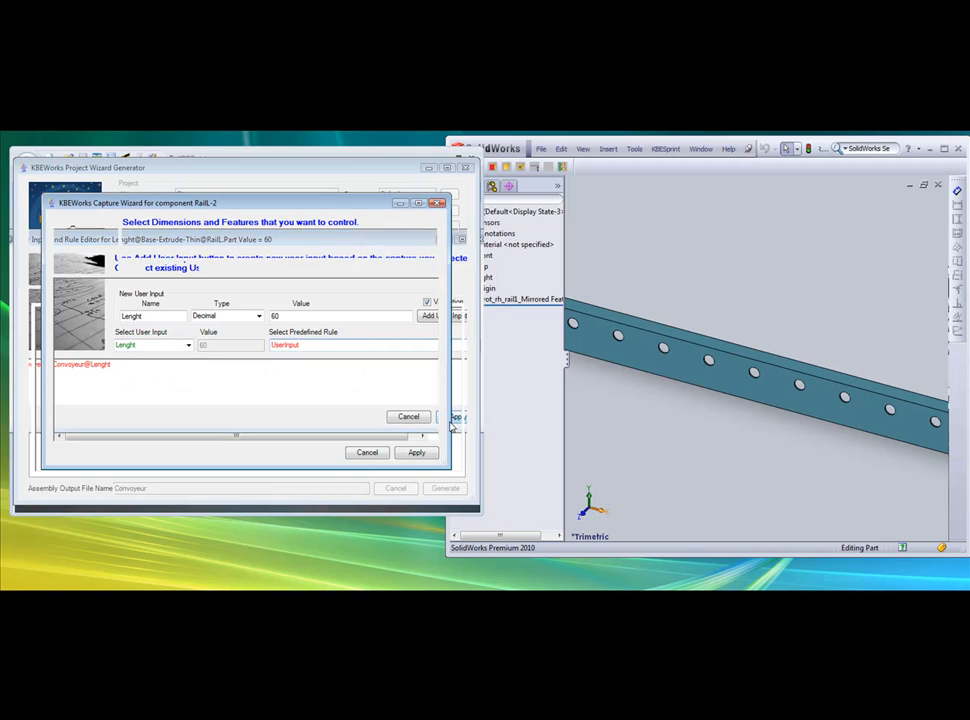
click(410, 455)
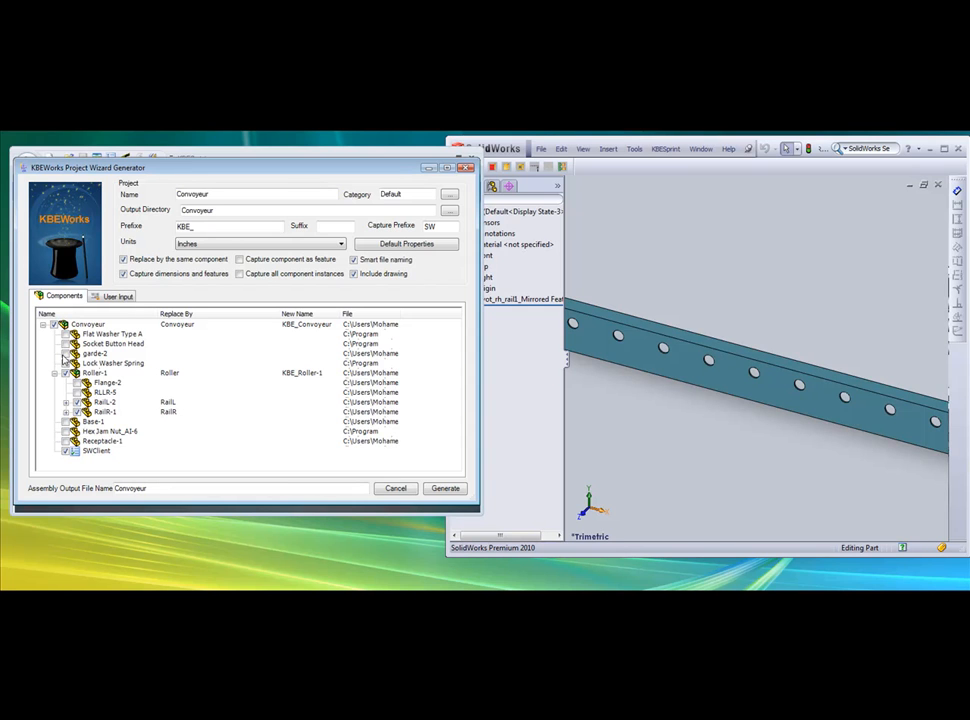
Step: Capture garde-2's SWLenght dimension and link it to the existing Lenght user input with the predefined UserInput rule
click(66, 355)
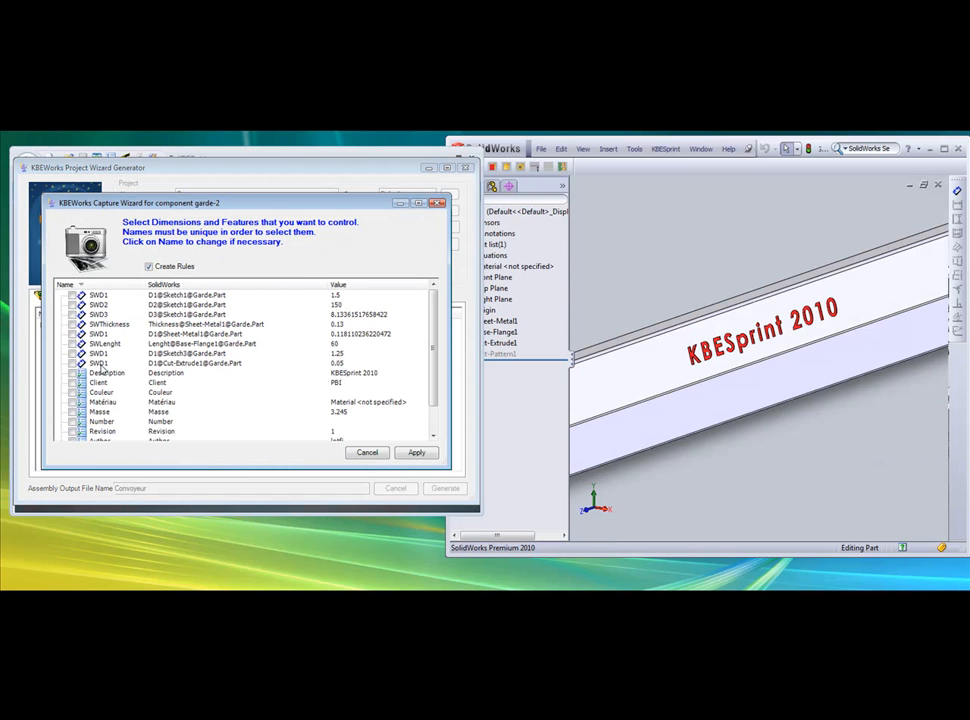
click(77, 343)
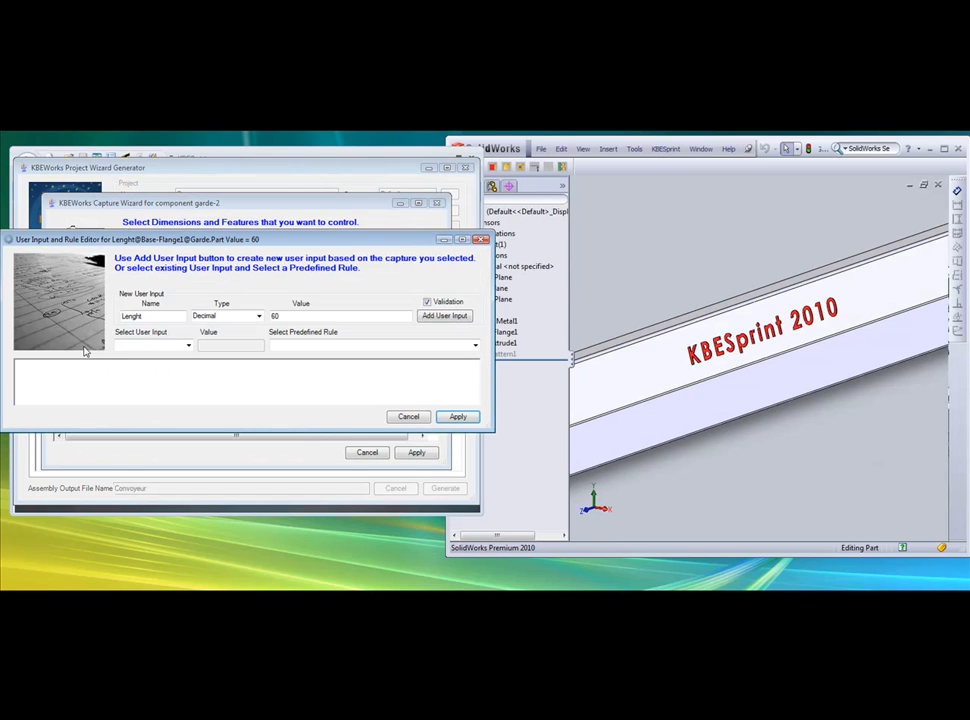
click(189, 346)
click(140, 380)
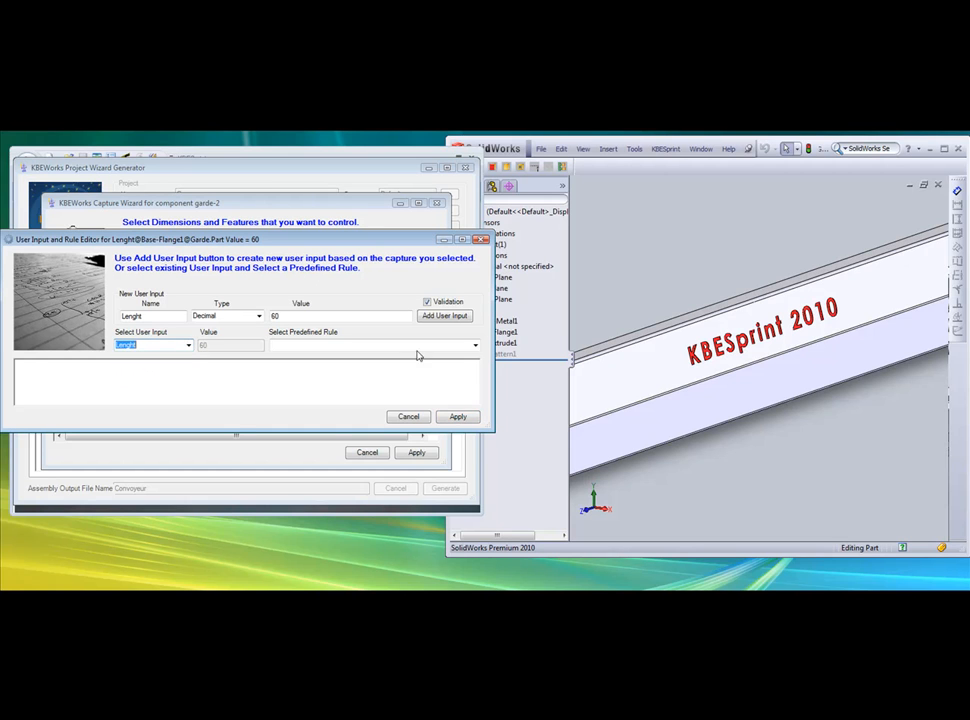
click(461, 346)
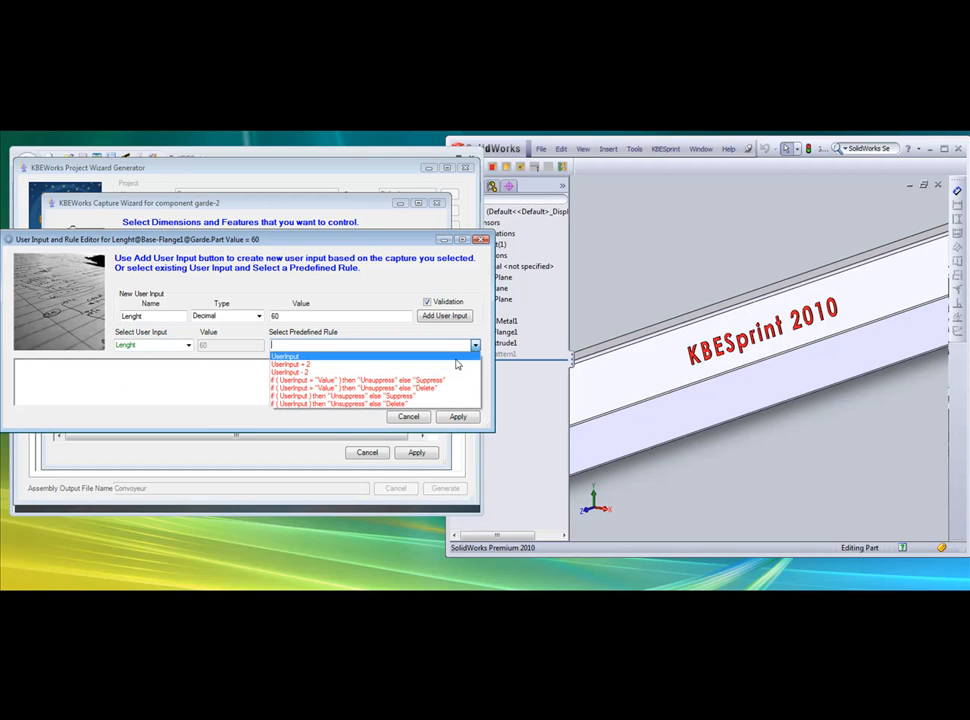
click(456, 357)
click(466, 421)
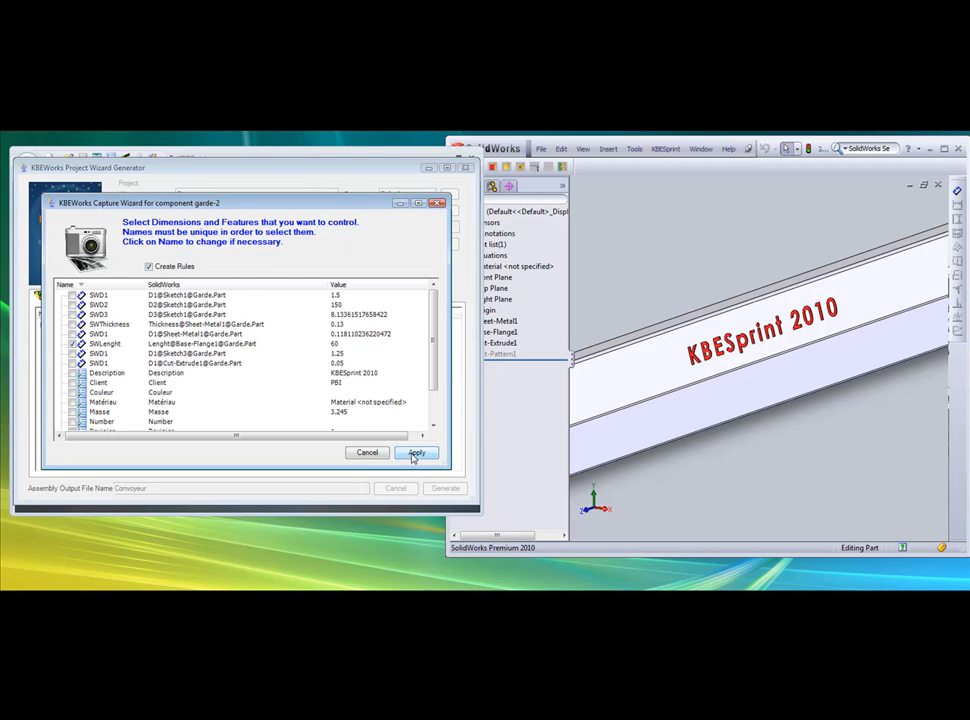
click(415, 453)
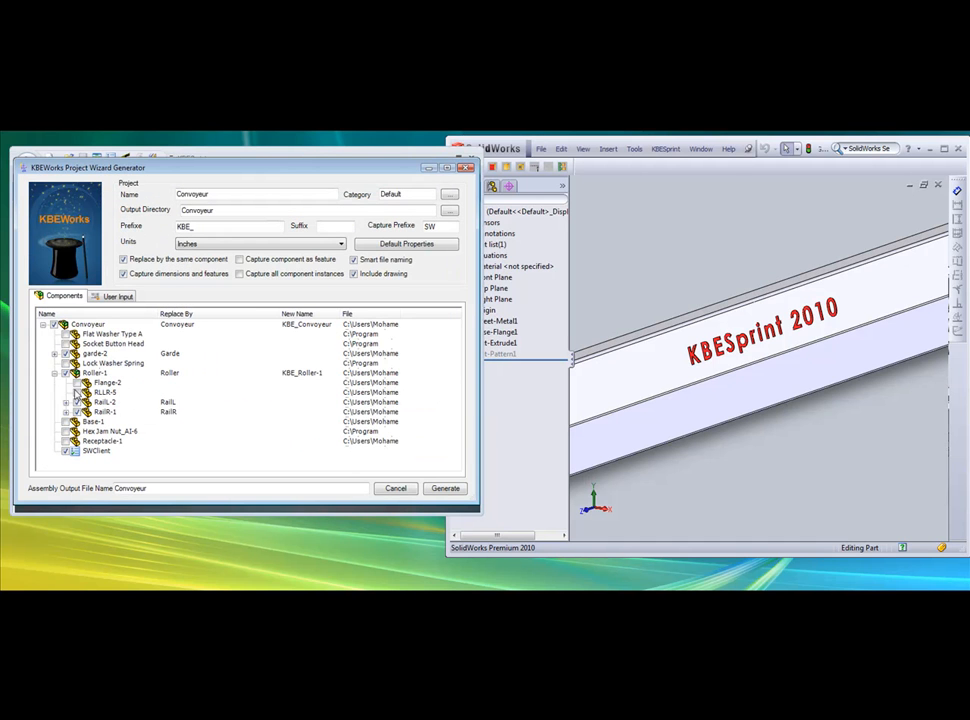
Step: Capture Base-1's SWLenght dimension and link it to the Lenght user input with the UserInput - 2 rule, replacing the subtracted offset
click(66, 422)
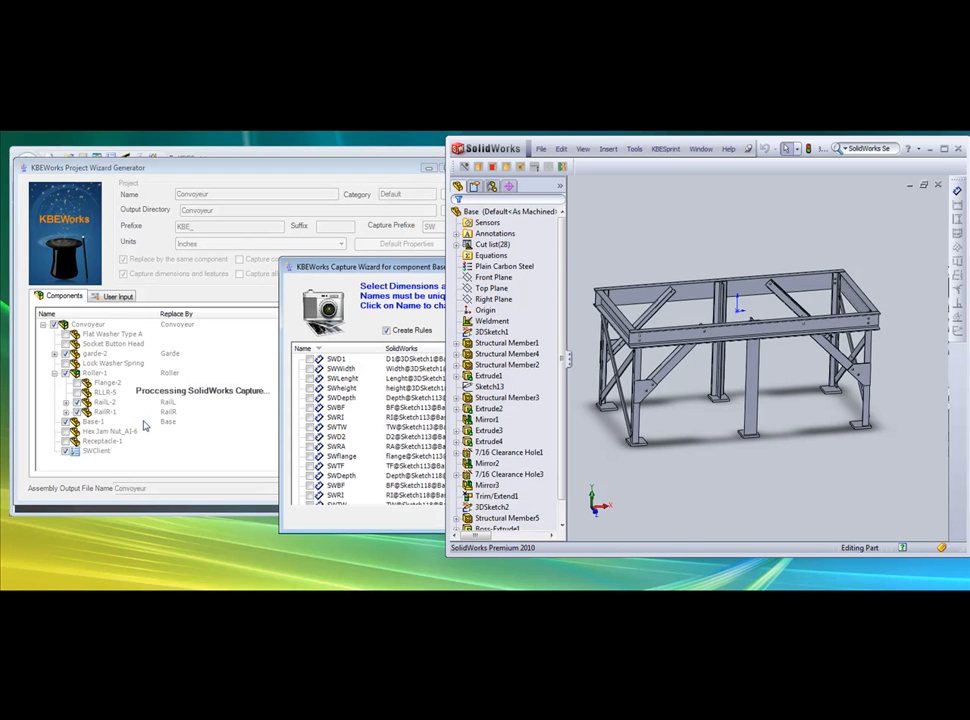
drag(309, 245, 192, 221)
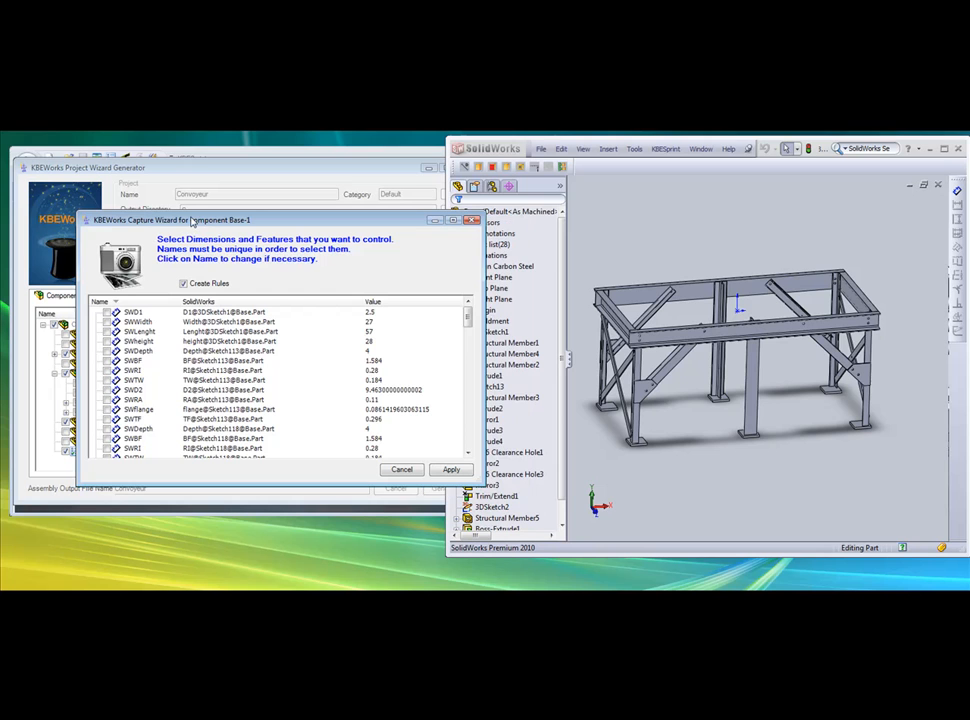
click(110, 333)
click(218, 363)
click(214, 394)
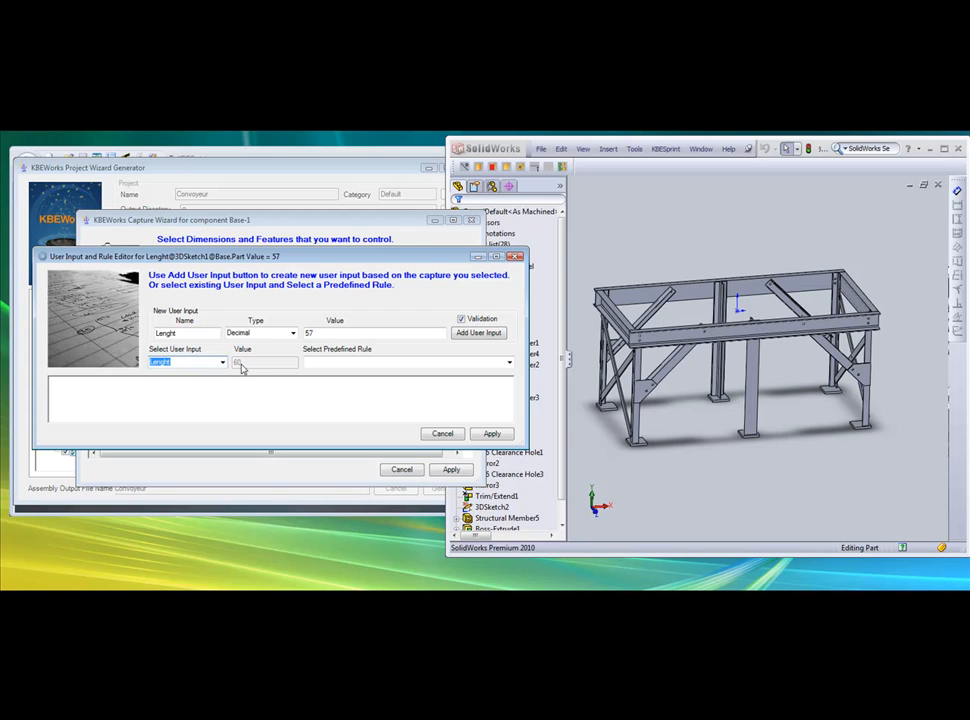
click(509, 364)
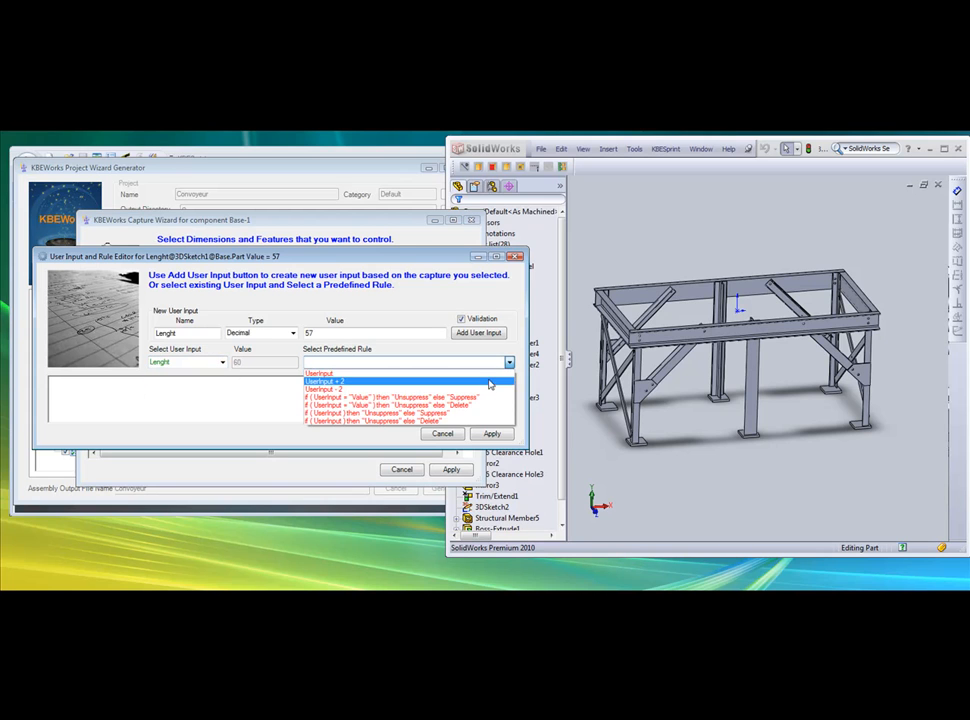
click(360, 389)
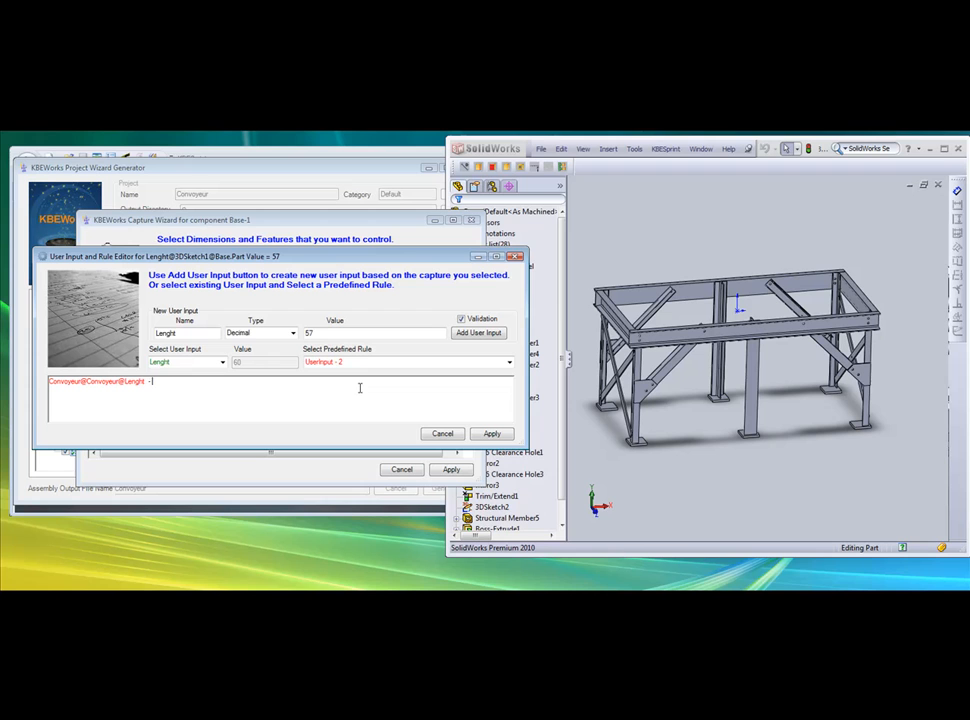
click(492, 433)
click(452, 470)
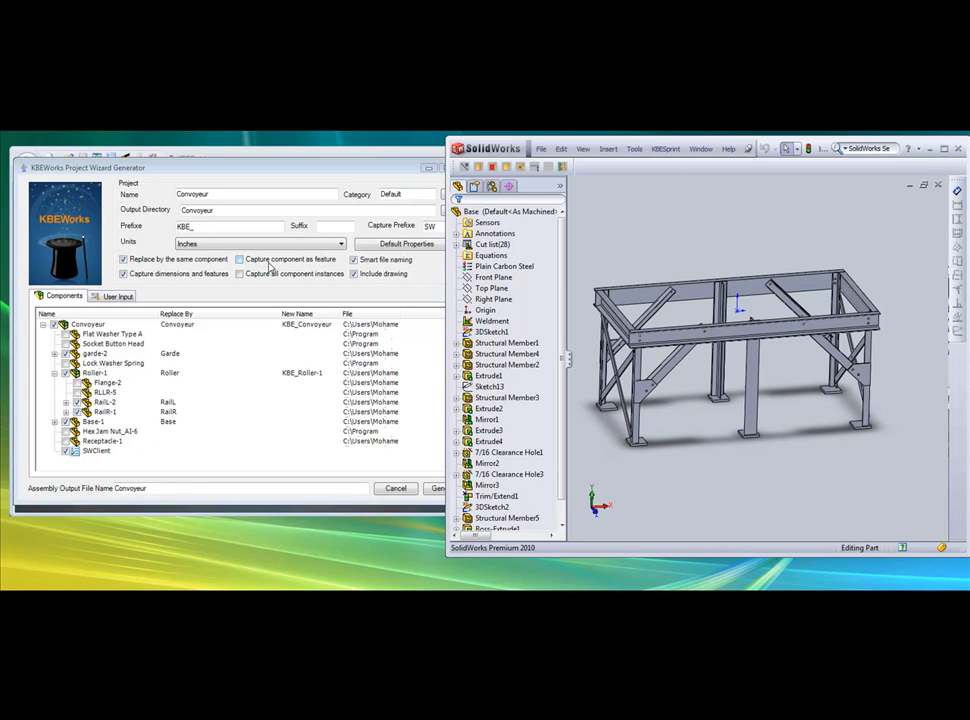
Step: Enable capturing components as features, select Receptacle-1, and add a Receptacle user input with Boolean validation, keeping the validation rule
click(241, 260)
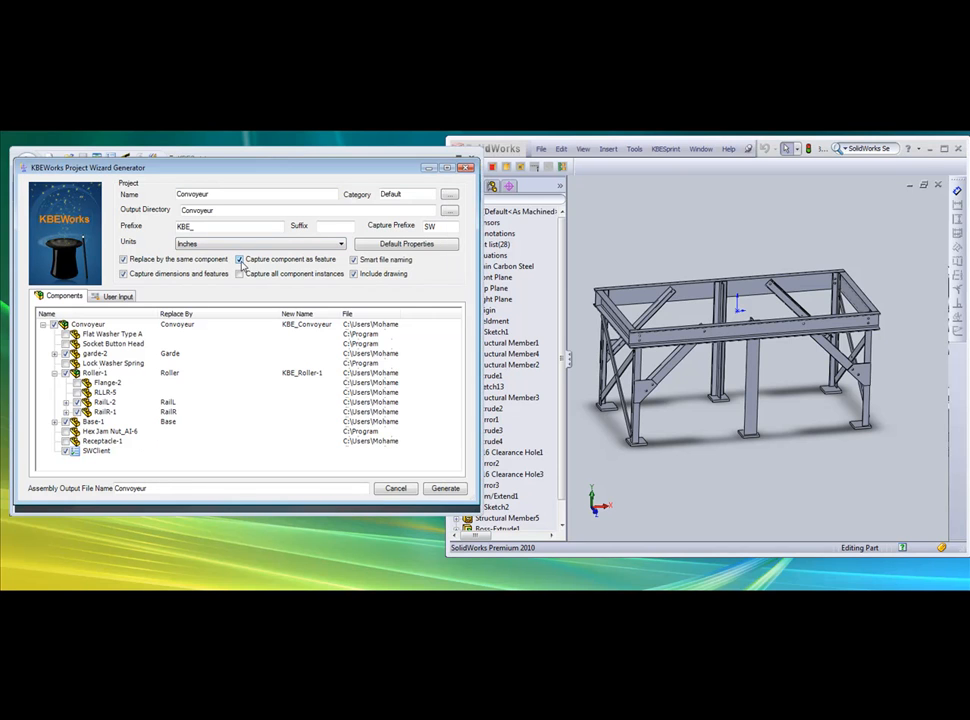
click(66, 446)
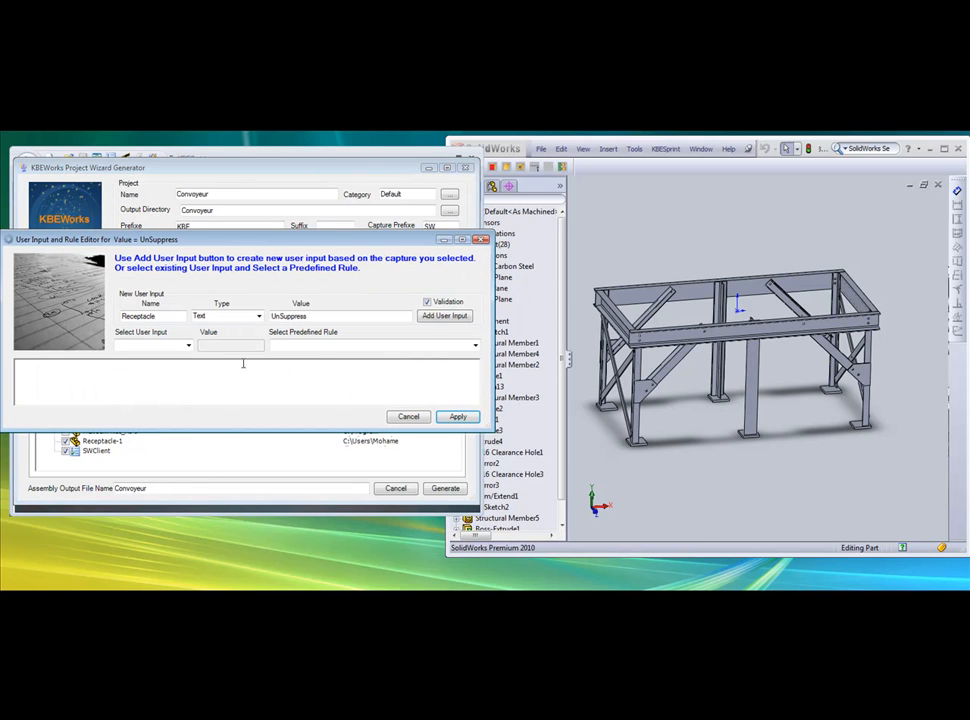
click(428, 318)
click(486, 331)
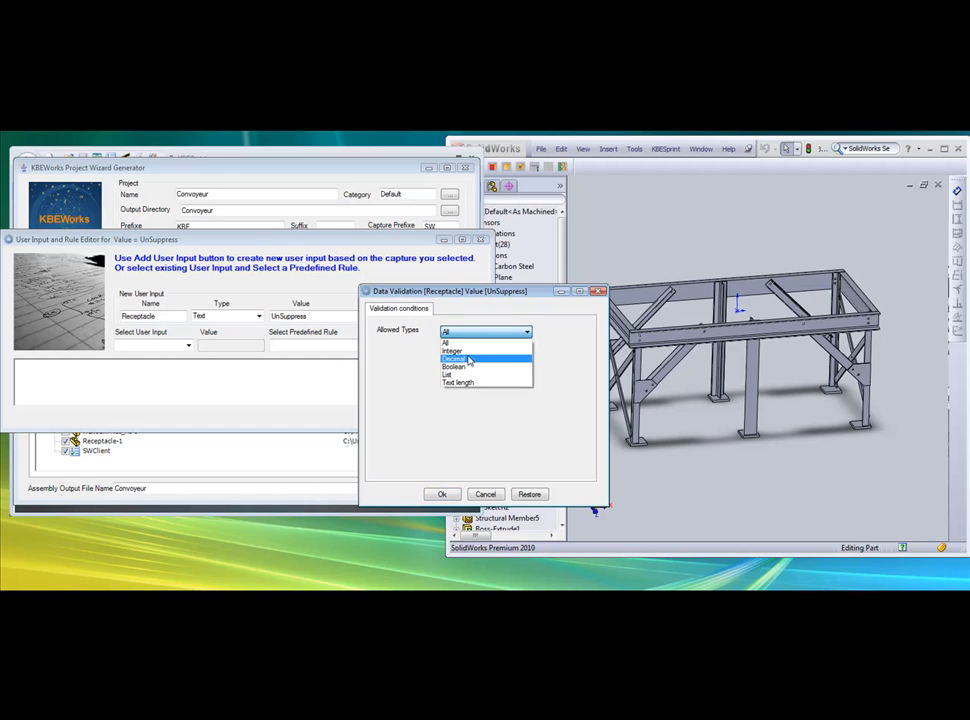
click(455, 366)
click(446, 498)
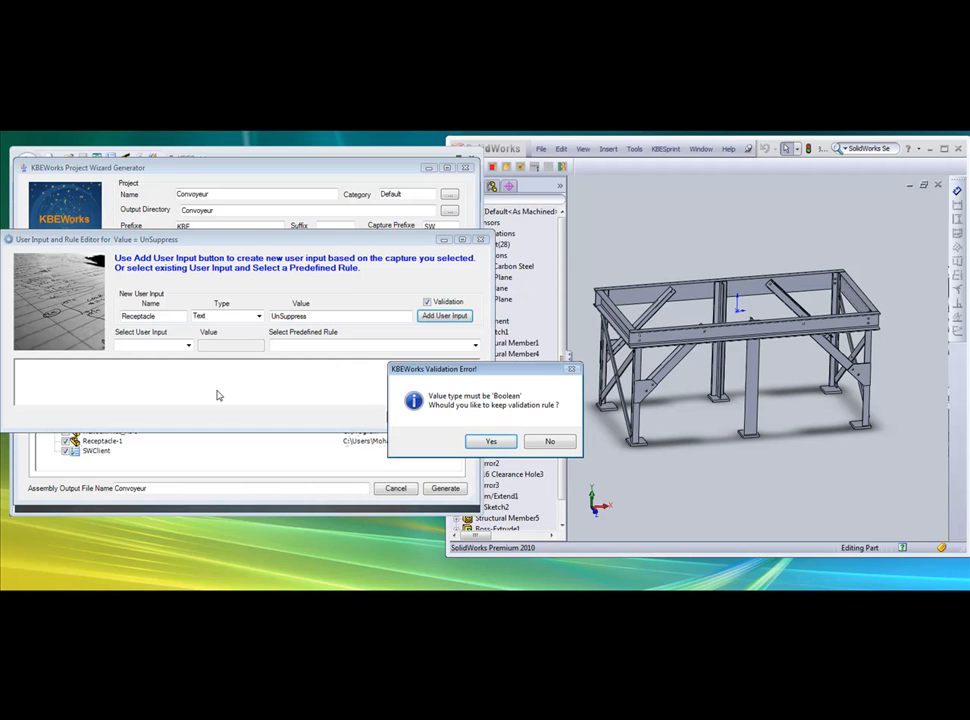
click(491, 442)
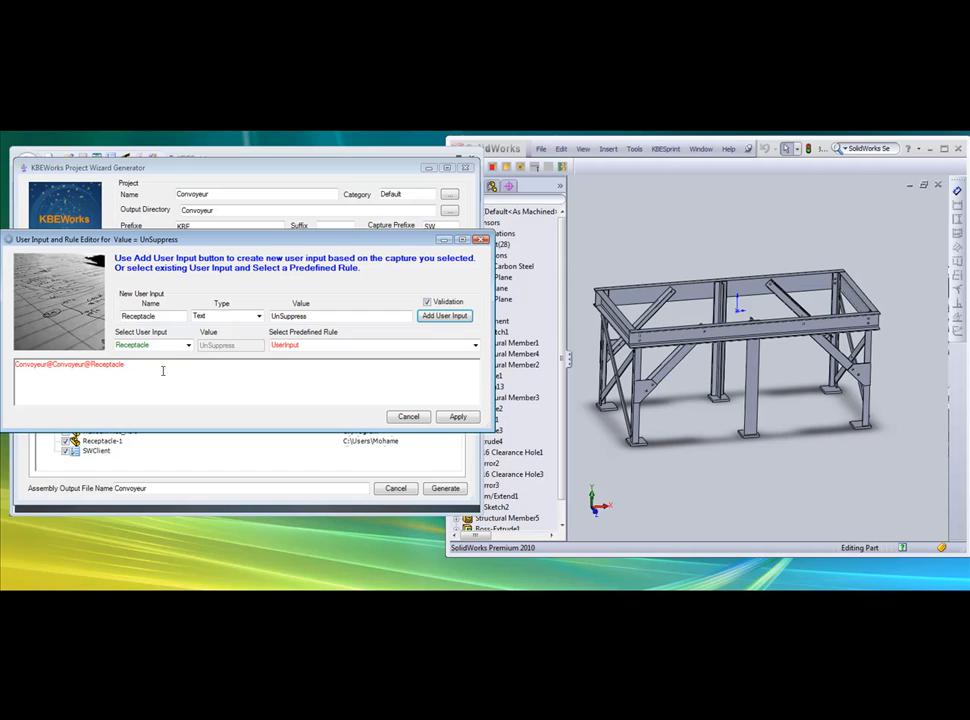
Step: Set Receptacle-1's rule to if (Receptacle = "True") then "Unsuppress" else "Suppress" and apply it
click(476, 345)
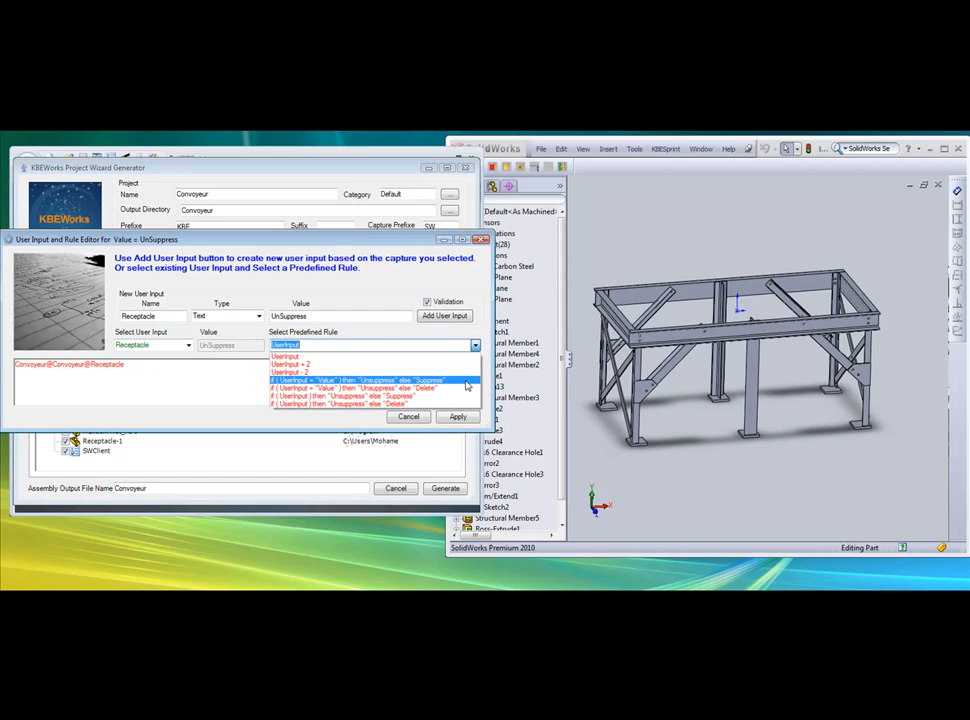
click(466, 383)
drag(144, 365, 179, 365)
text(True" ) then "Unsuppress" else "Suppress")
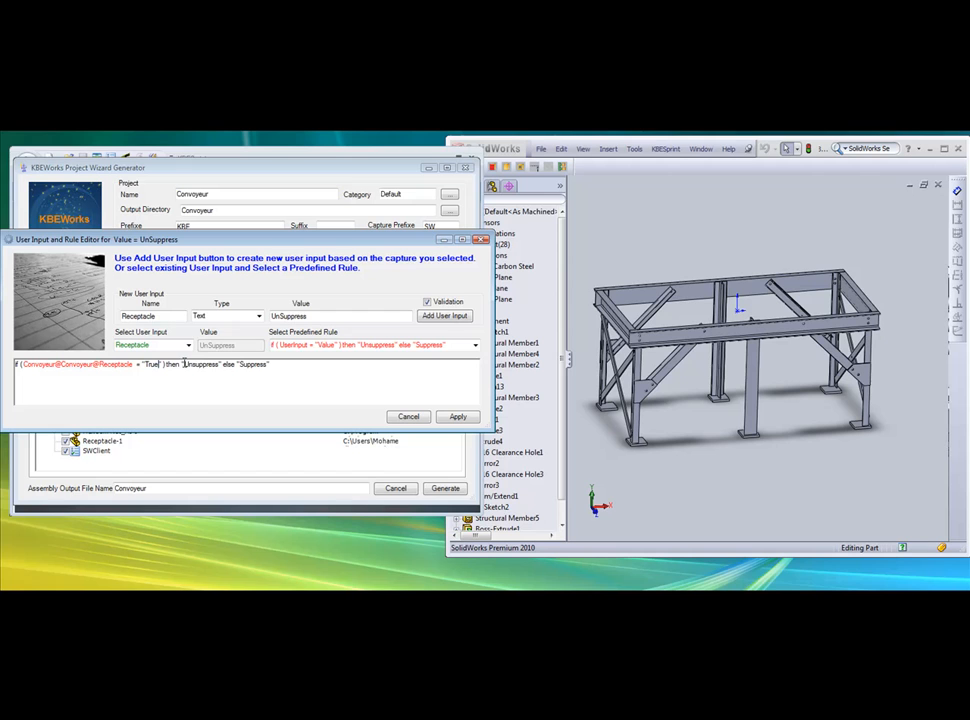
drag(184, 364, 206, 367)
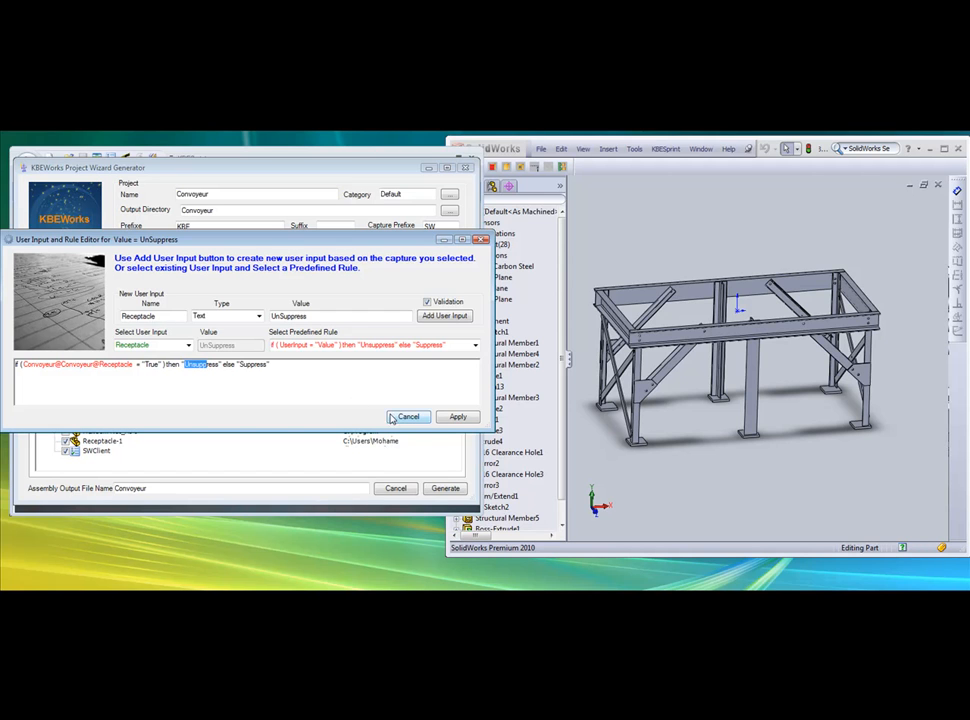
click(464, 419)
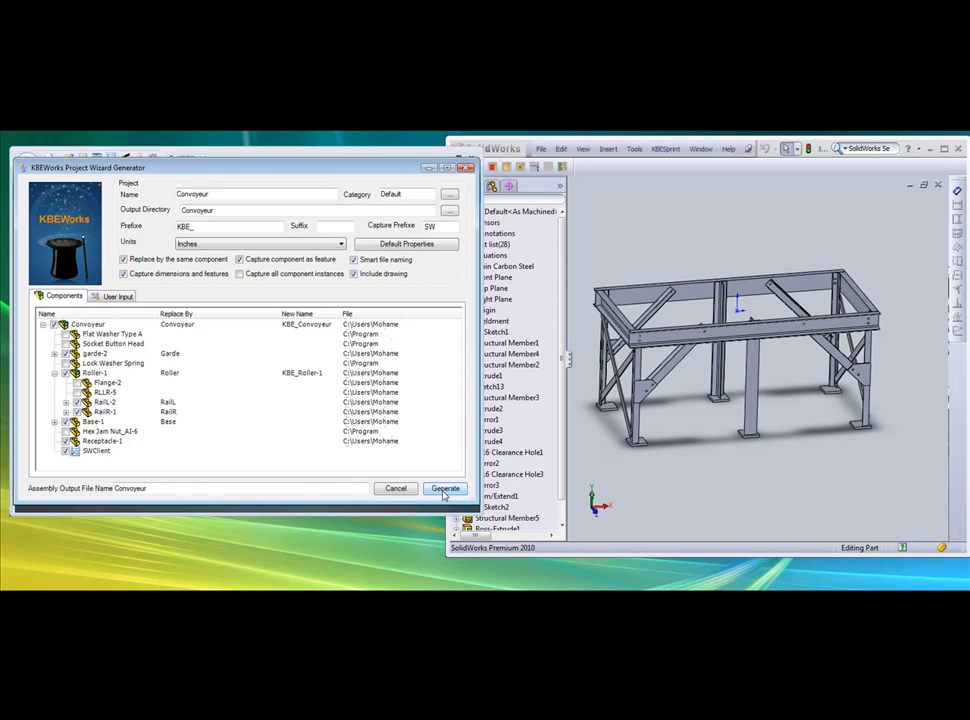
Step: Set the Save_prefix user input's display name to Order and exclude Output_directory from the user inputs
click(115, 296)
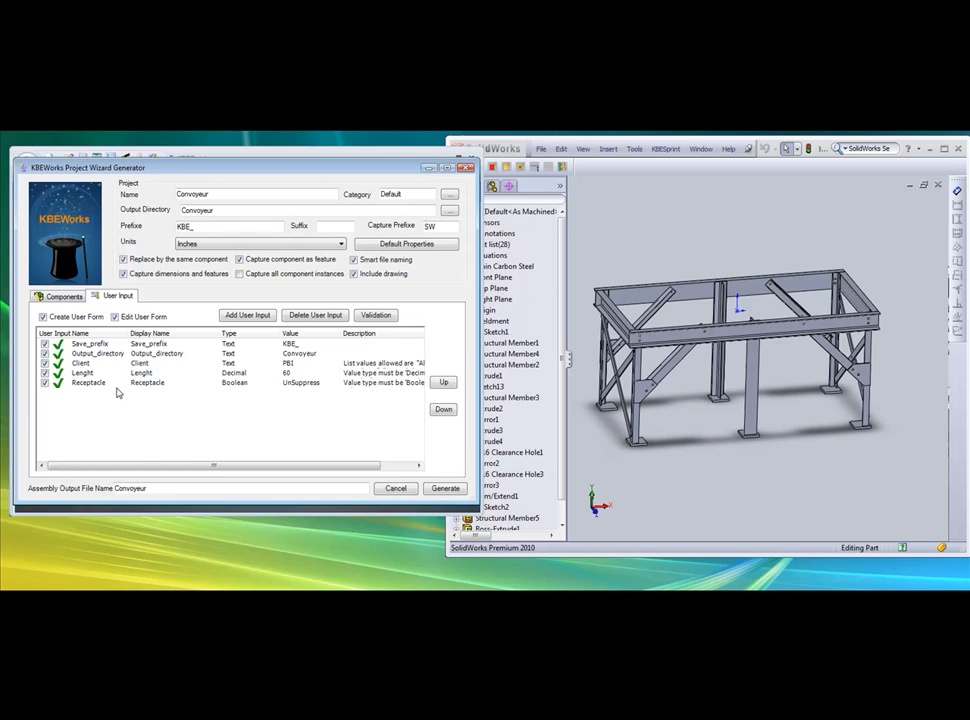
click(165, 345)
click(174, 345)
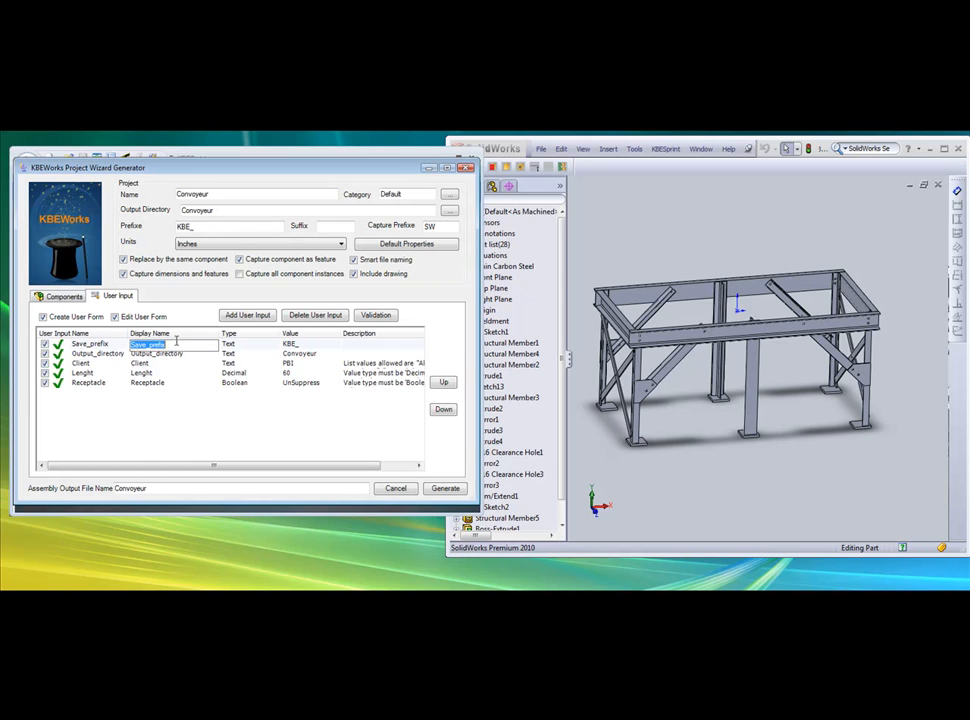
text(Order)
click(175, 374)
click(160, 354)
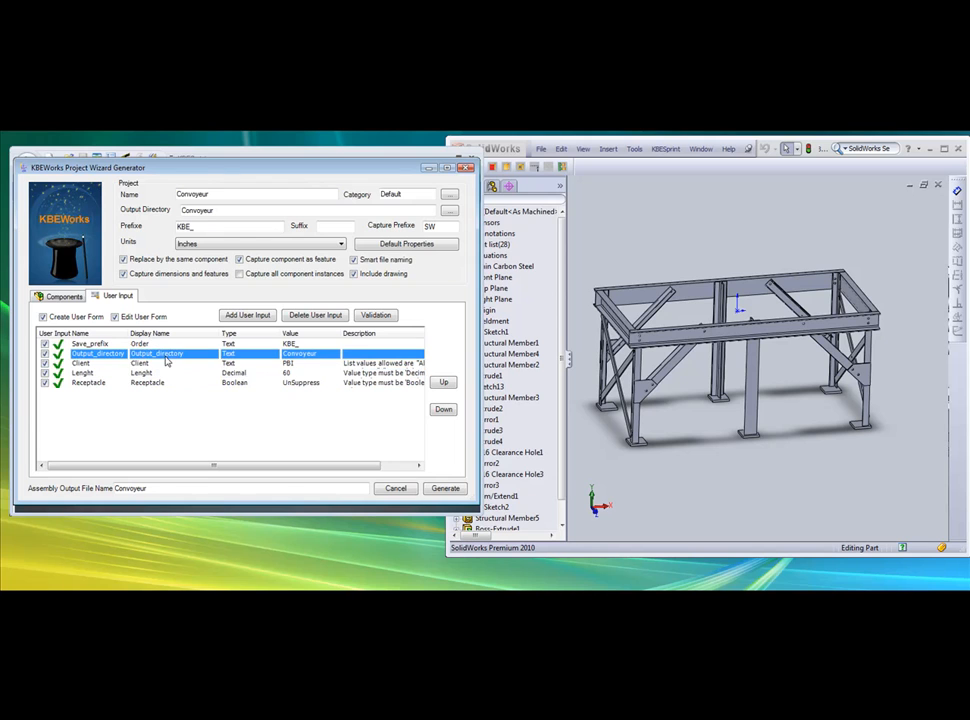
click(44, 354)
Step: Generate the project, orienting the Convoyeur assembly to show the whole conveyor for the automated image capture
click(447, 490)
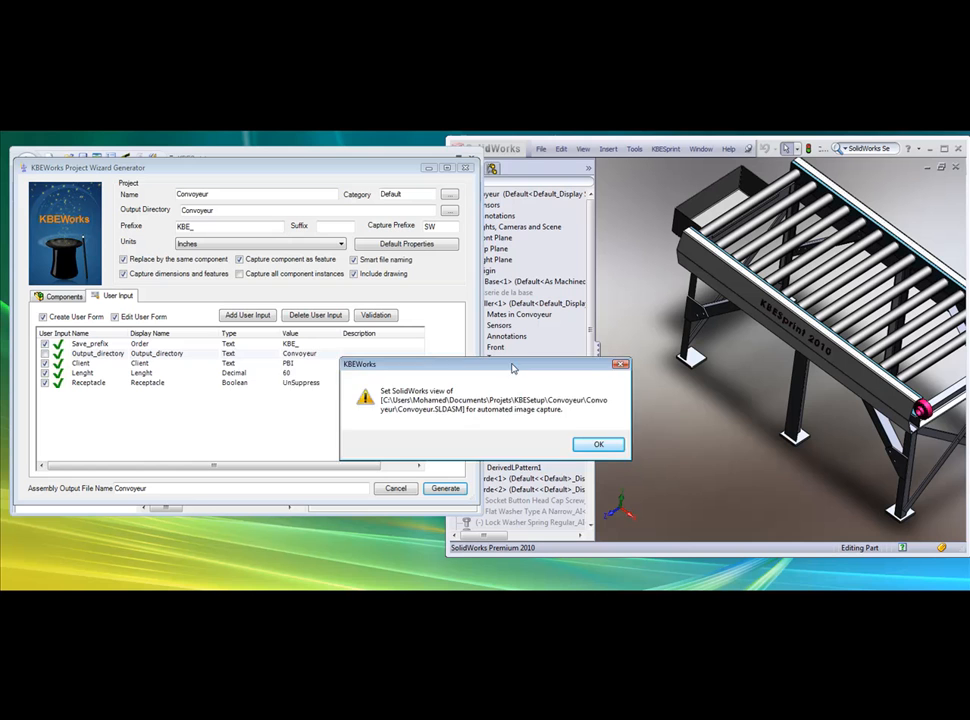
drag(512, 368, 396, 366)
click(600, 354)
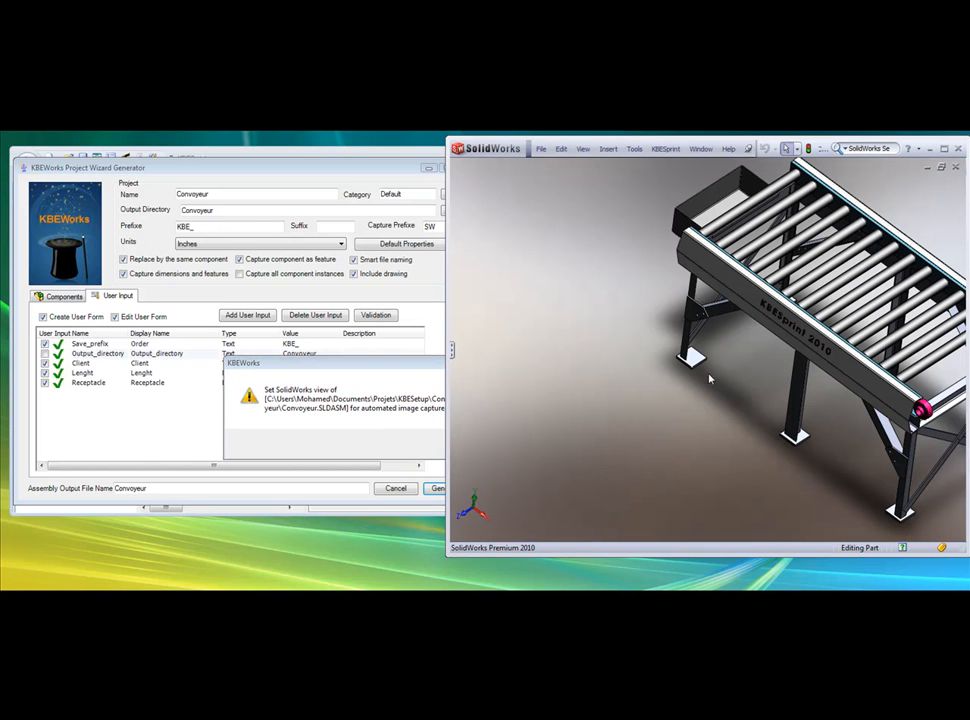
scroll(810, 396, up, 2)
scroll(870, 376, down, 2)
middle_drag(868, 361, 886, 335)
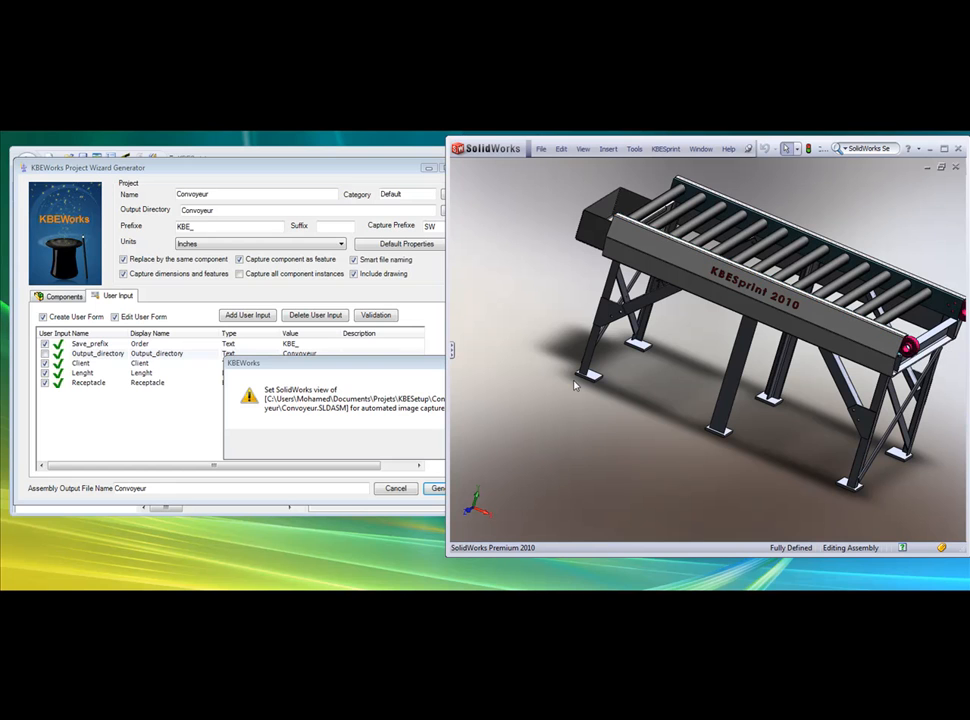
click(386, 441)
click(476, 443)
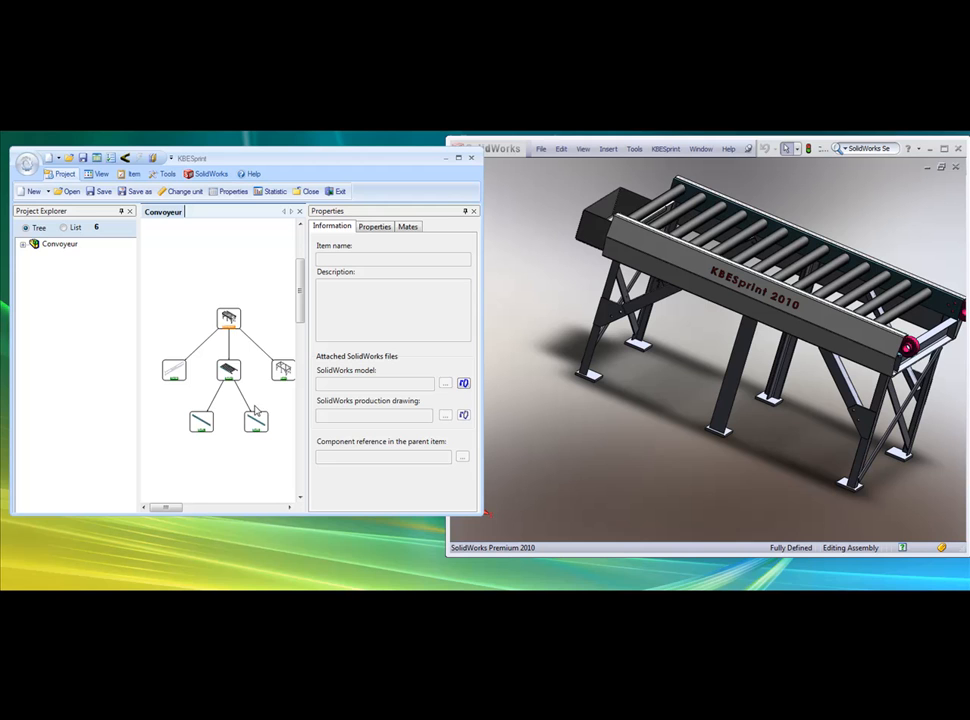
Step: Open the Base item's model in SolidWorks and capture its Structural Member5 feature for the project
click(742, 360)
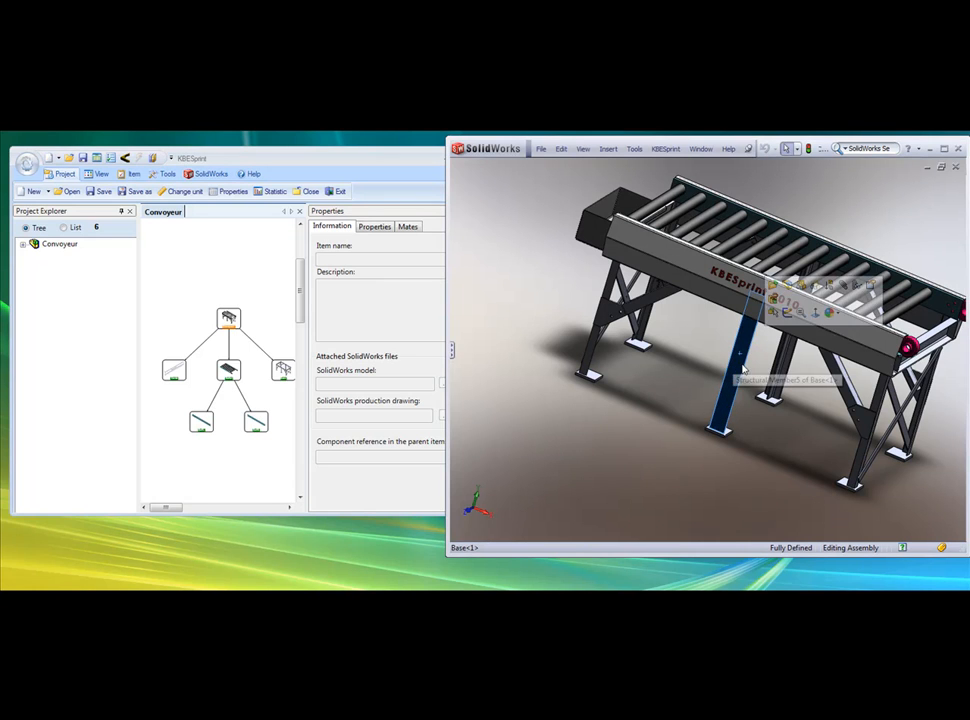
right_click(283, 369)
click(311, 389)
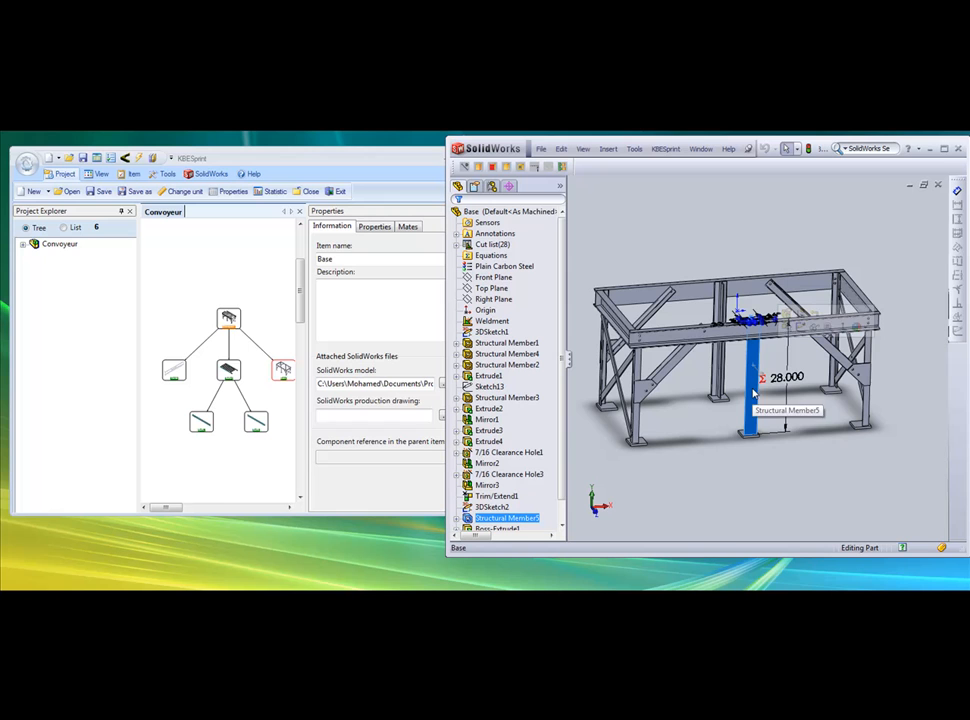
click(665, 148)
mouse_move(684, 183)
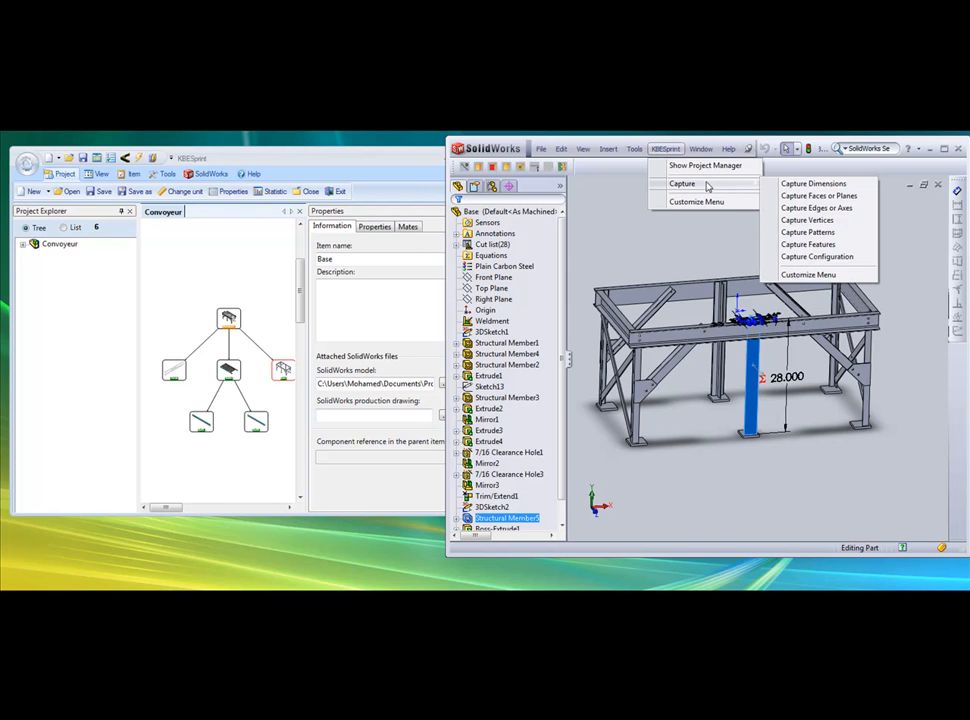
click(808, 244)
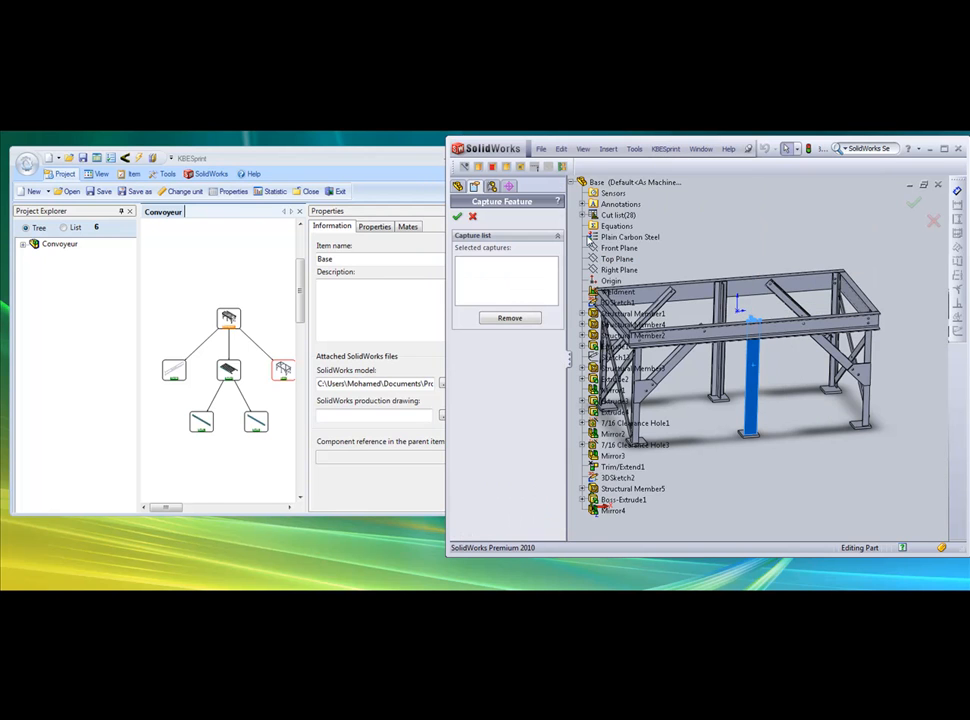
click(652, 490)
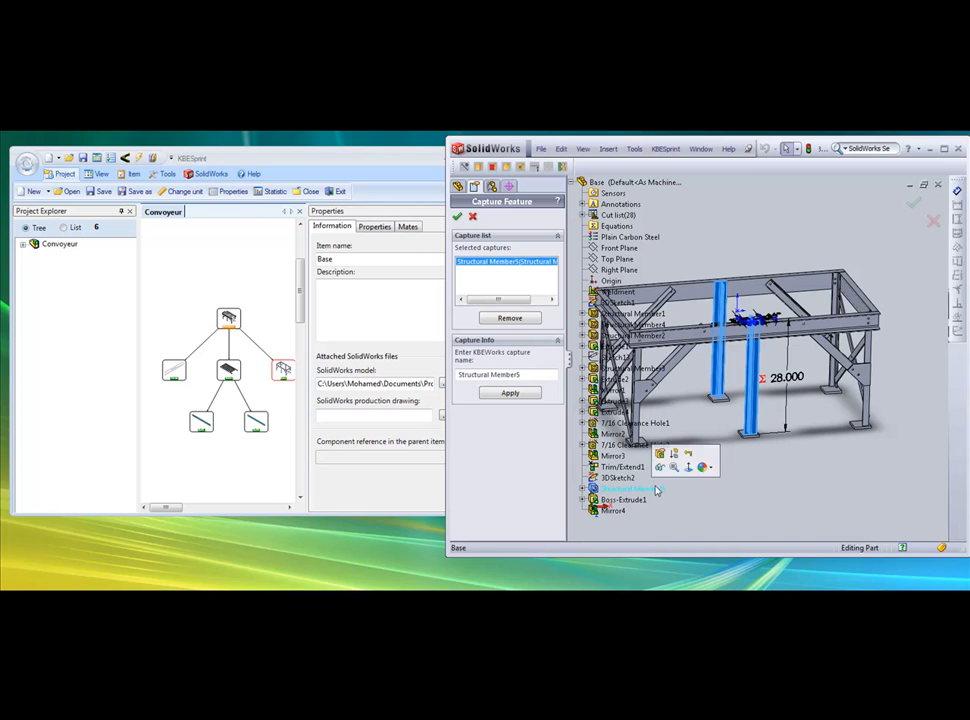
click(457, 217)
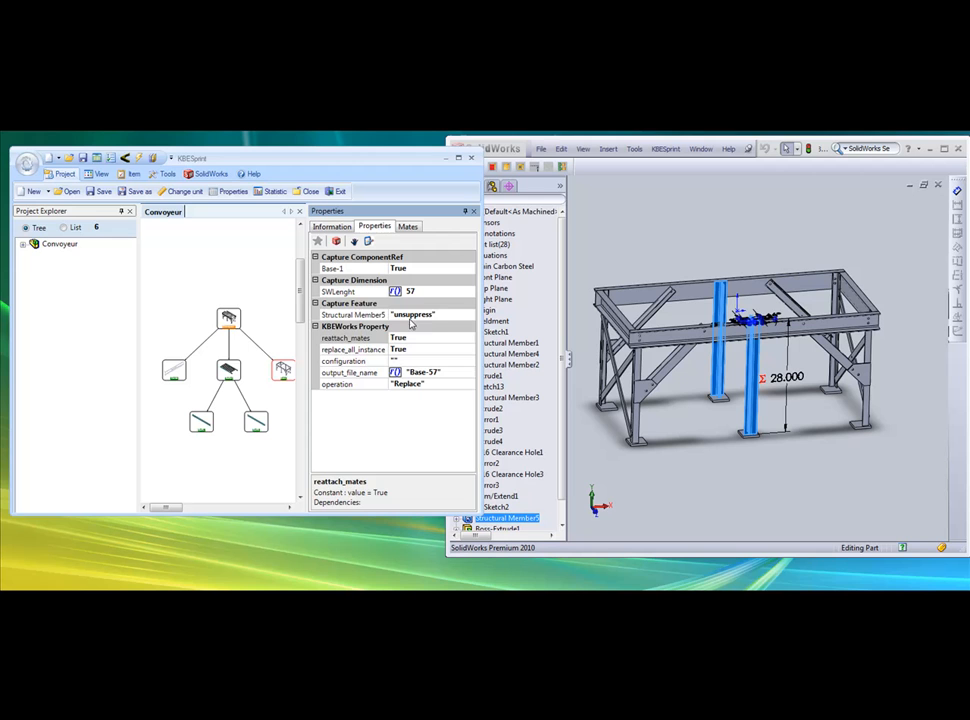
Step: Create an If rule for Base's Structural Member5 feature, using the Convoyeur item's Lenght < 55 as the condition
click(441, 314)
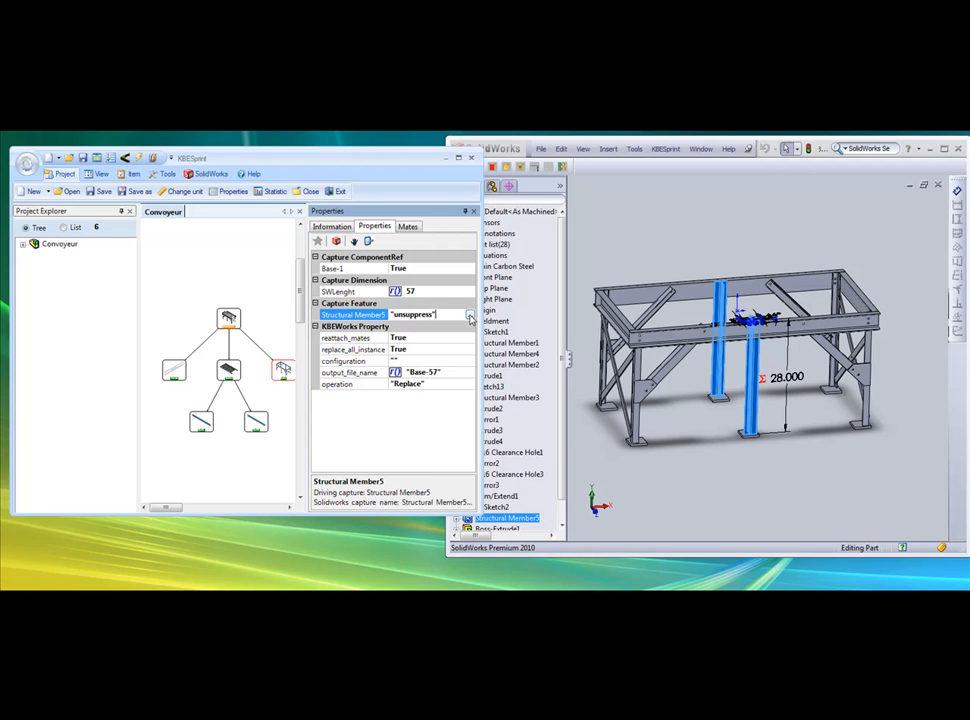
click(470, 316)
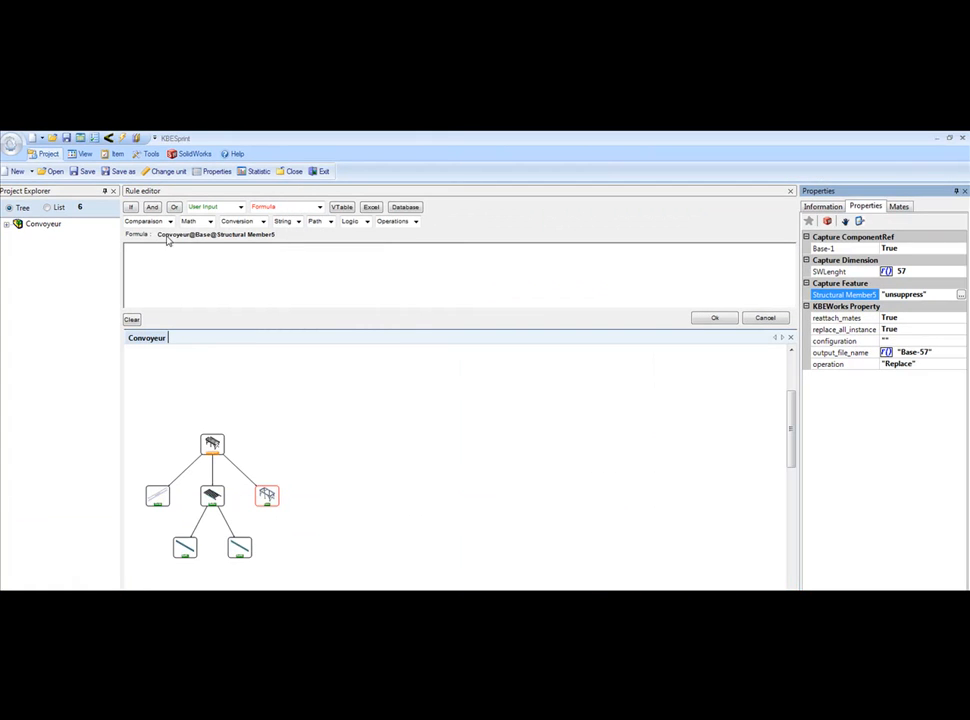
click(130, 207)
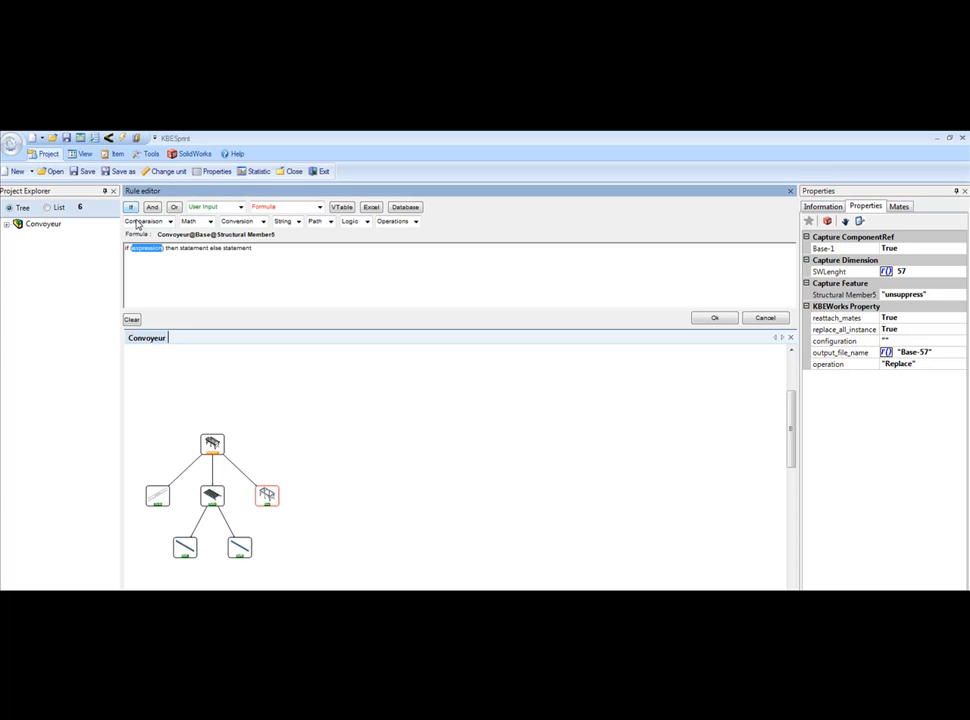
click(212, 443)
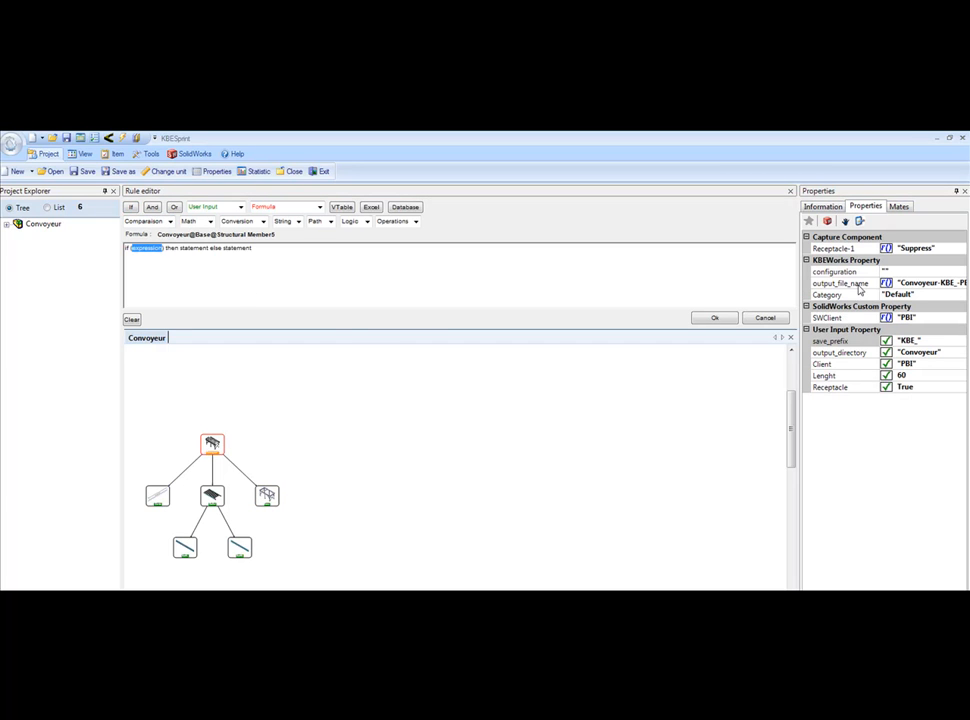
drag(829, 378, 322, 292)
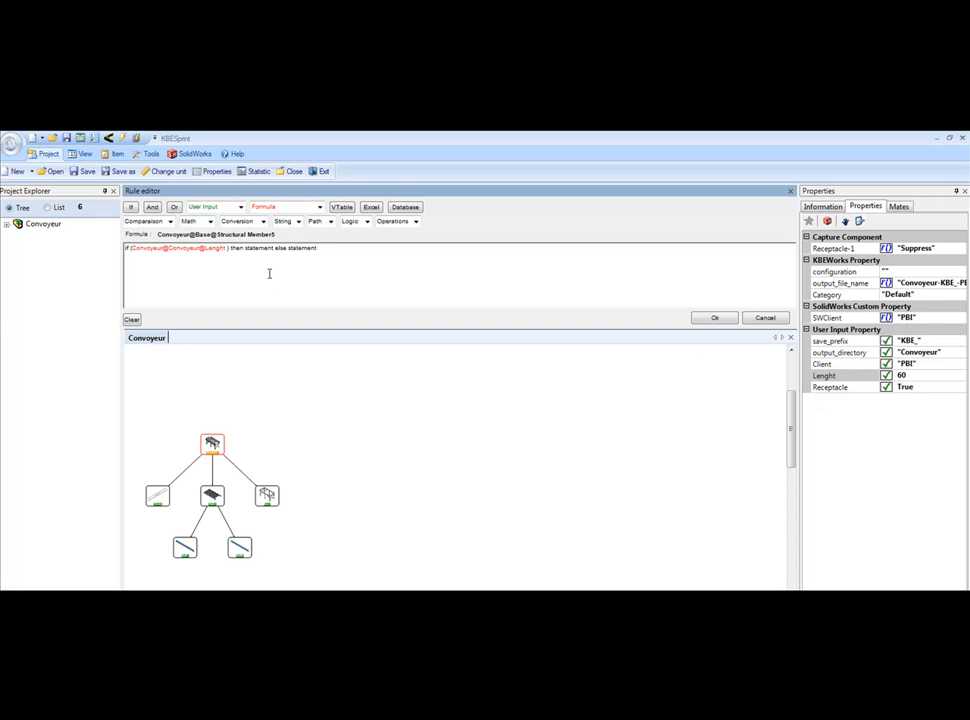
text(< 55)
click(714, 318)
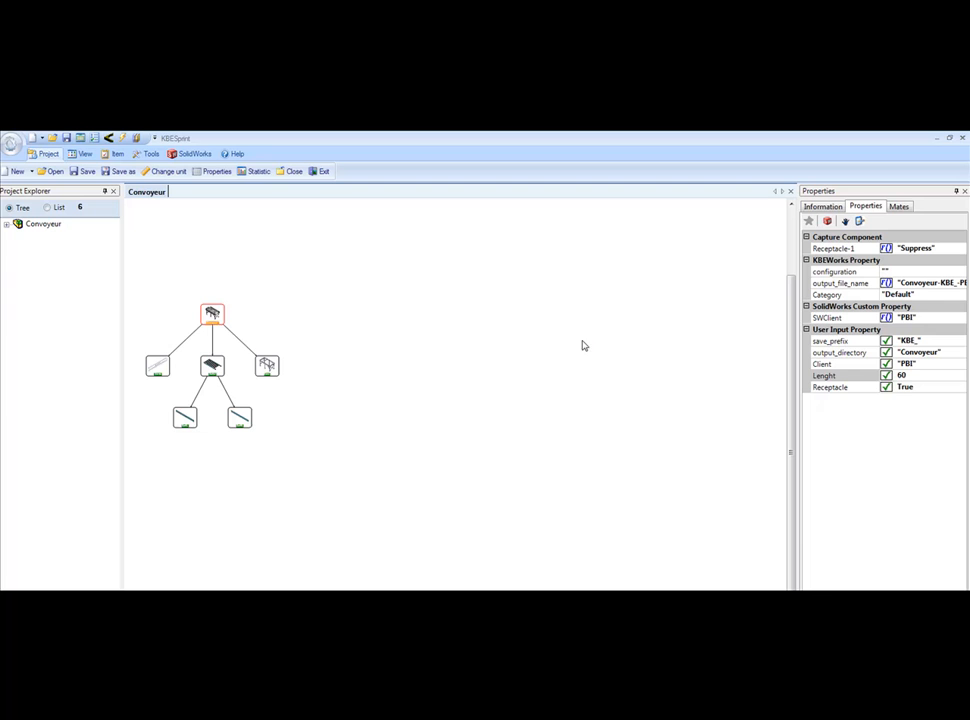
click(866, 355)
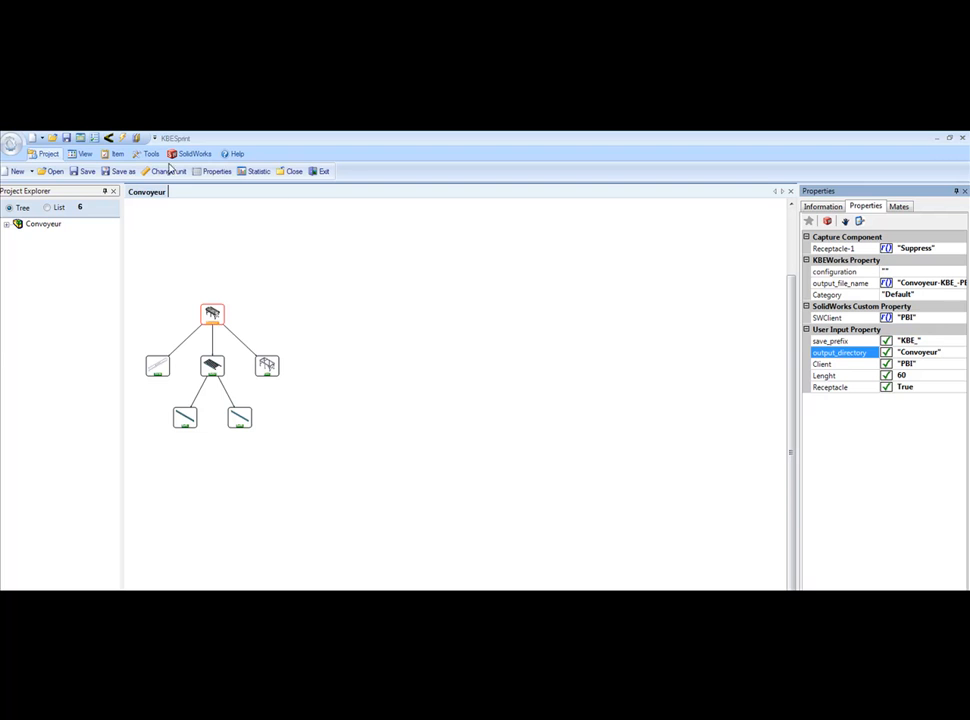
Step: Fit the Convoyeur item diagram to the view, and read through the Quick Start tutorial's Welcome page before closing it
click(83, 154)
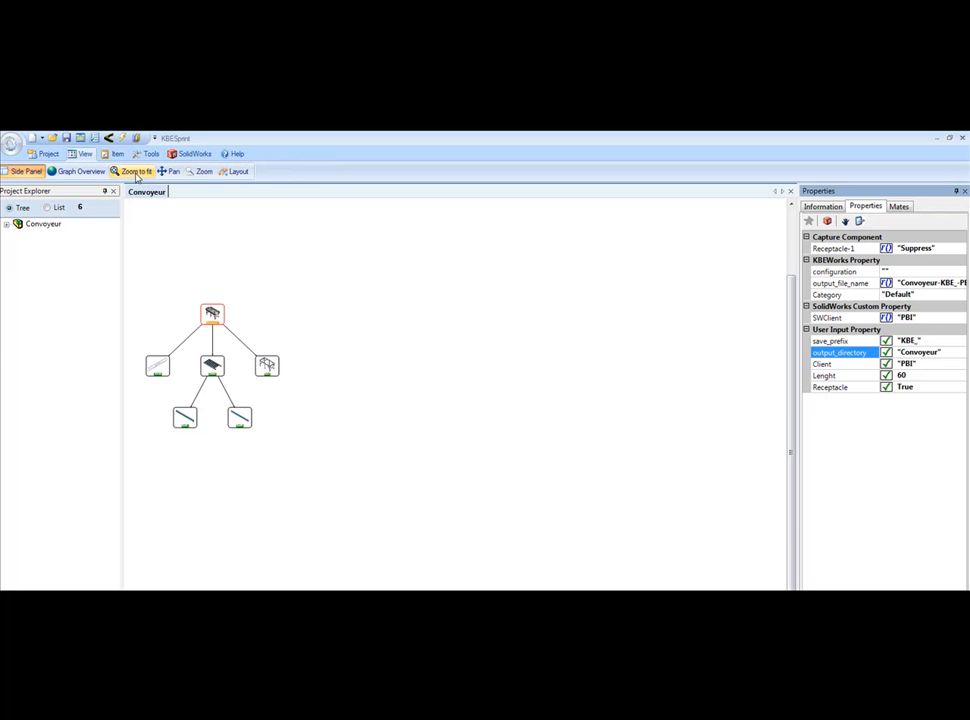
click(136, 171)
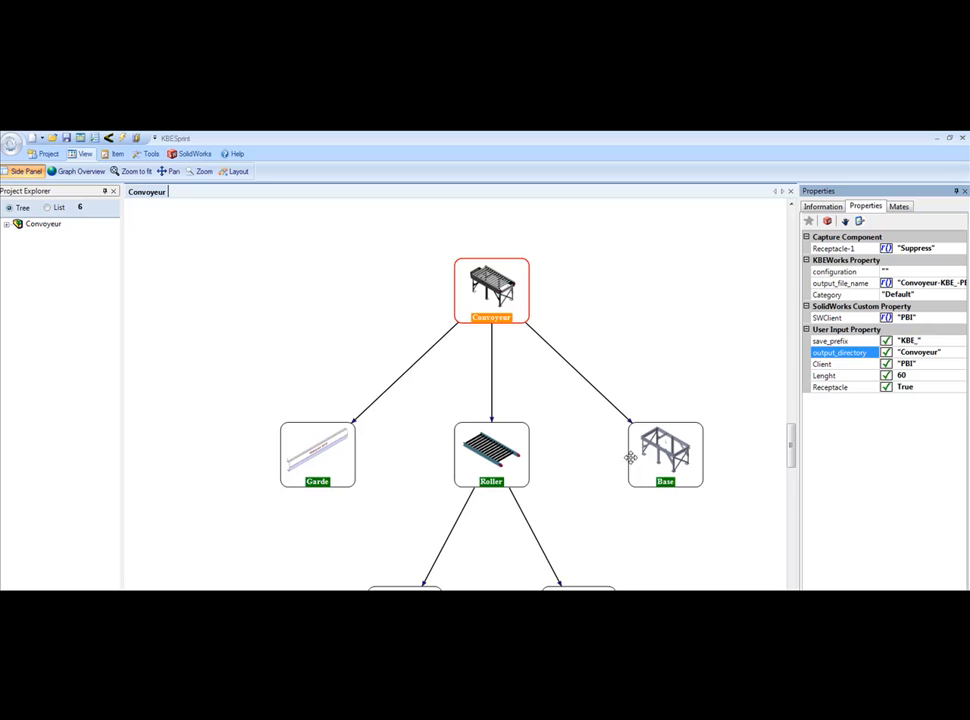
click(238, 157)
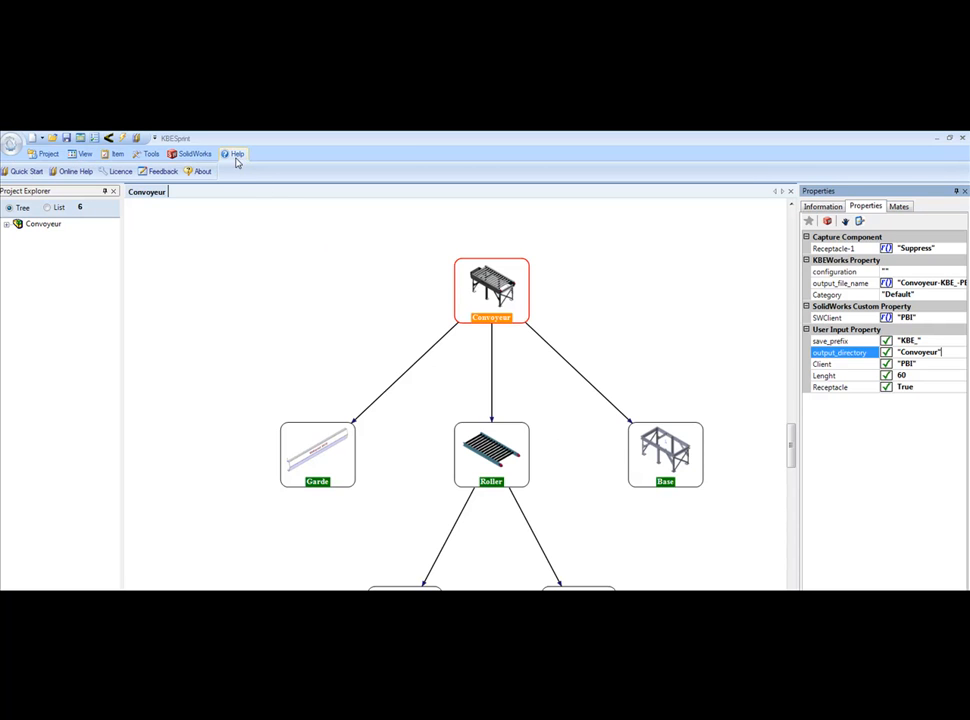
click(24, 173)
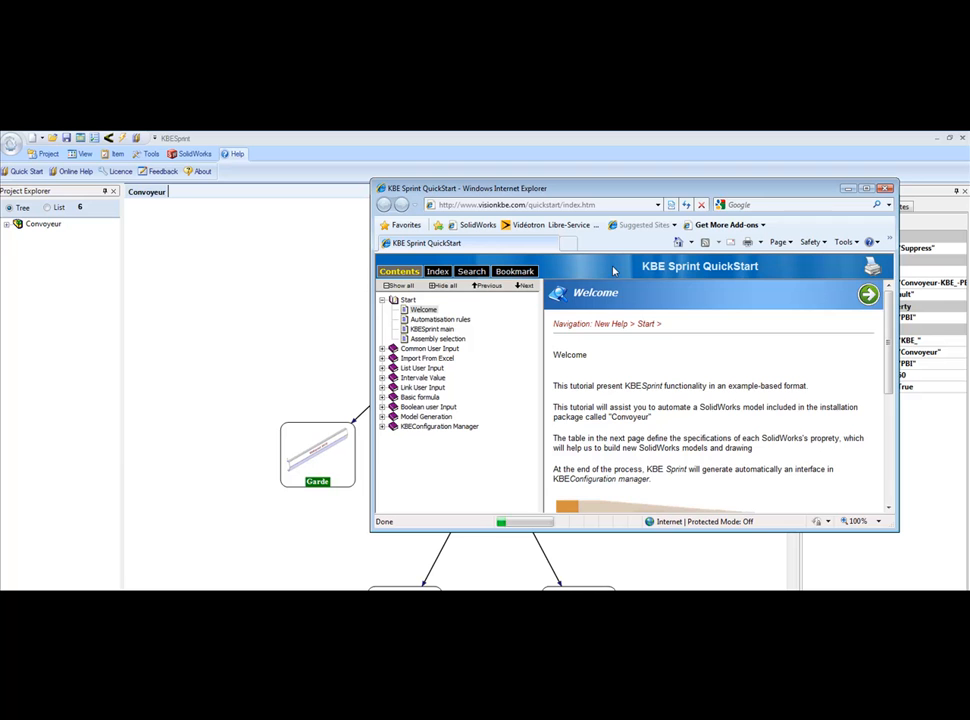
scroll(672, 468, down, 3)
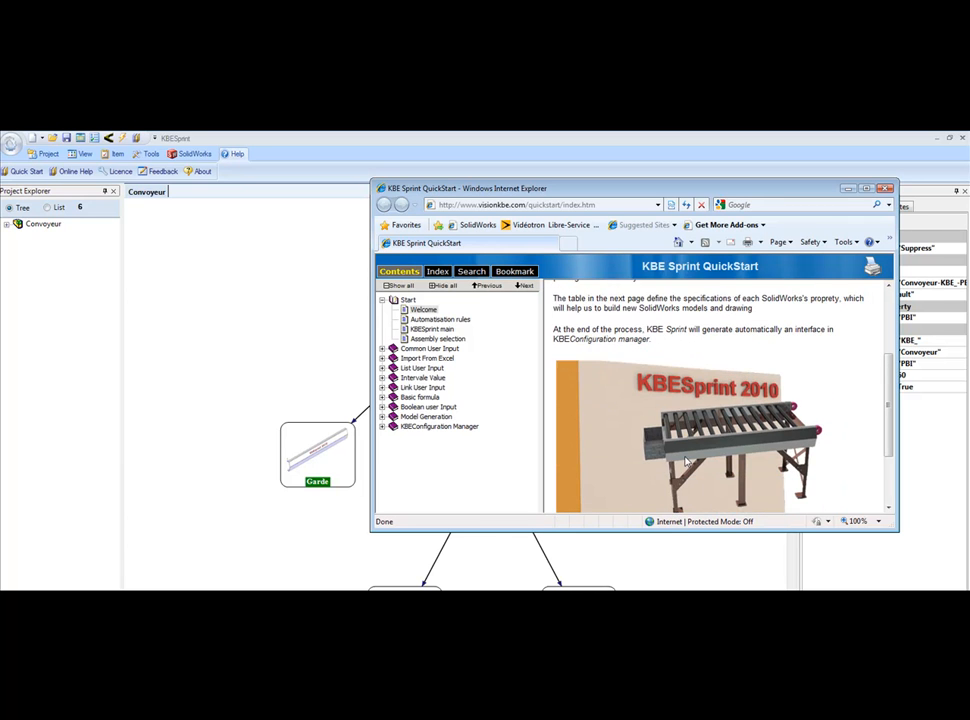
click(885, 188)
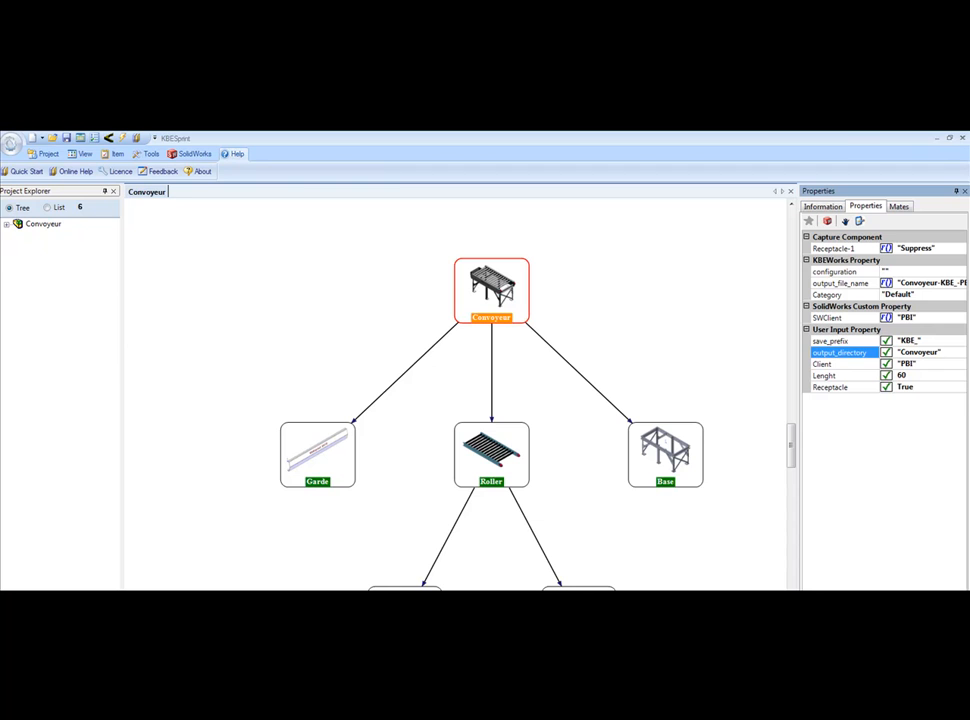